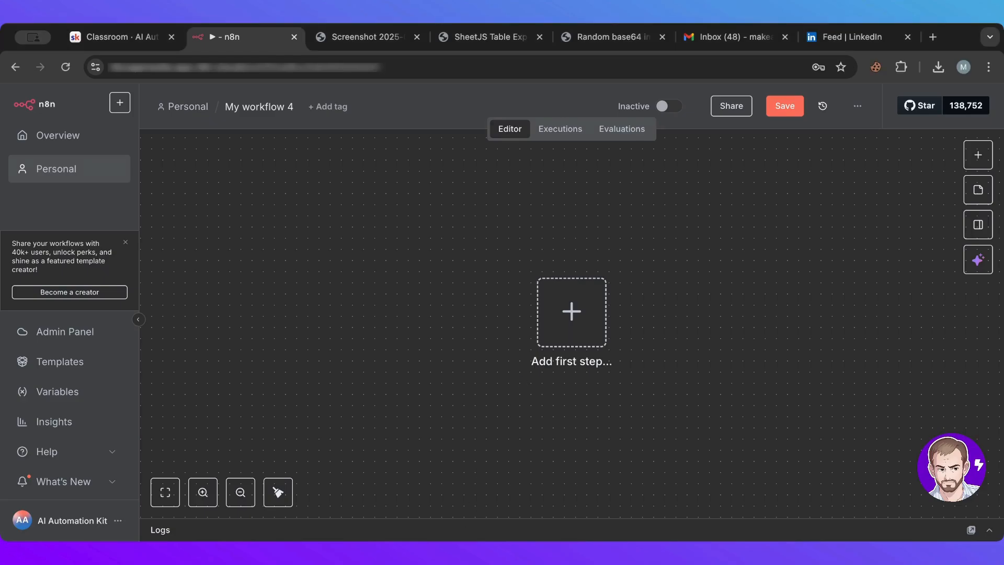
Rename the workflow as "Convert to File"
click(243, 106)
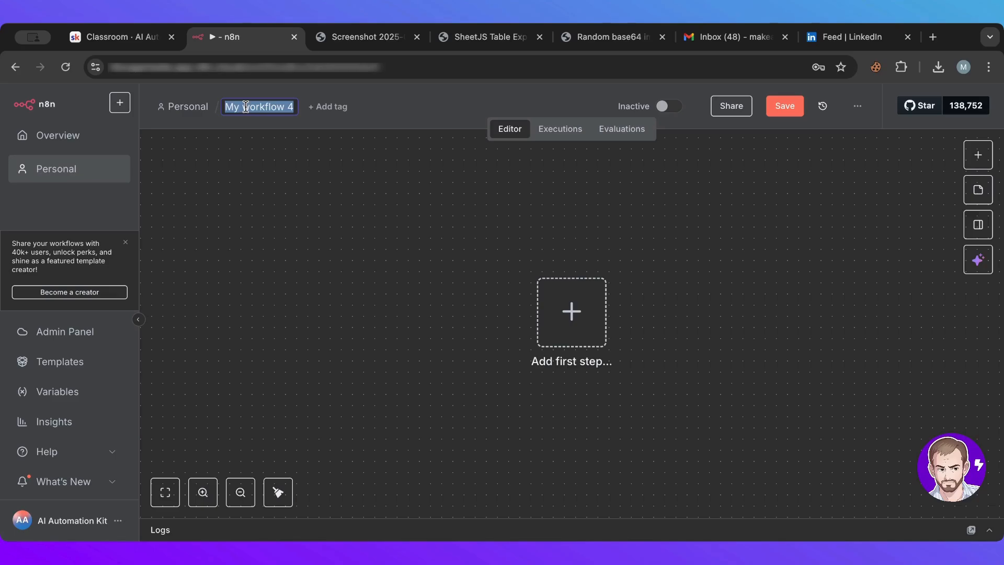
text(Con)
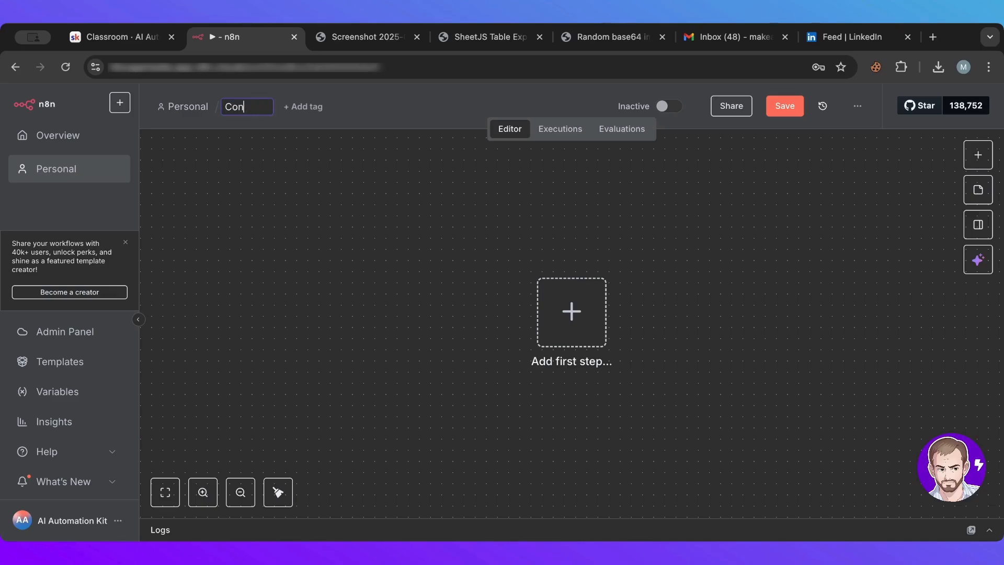
text(vert to File)
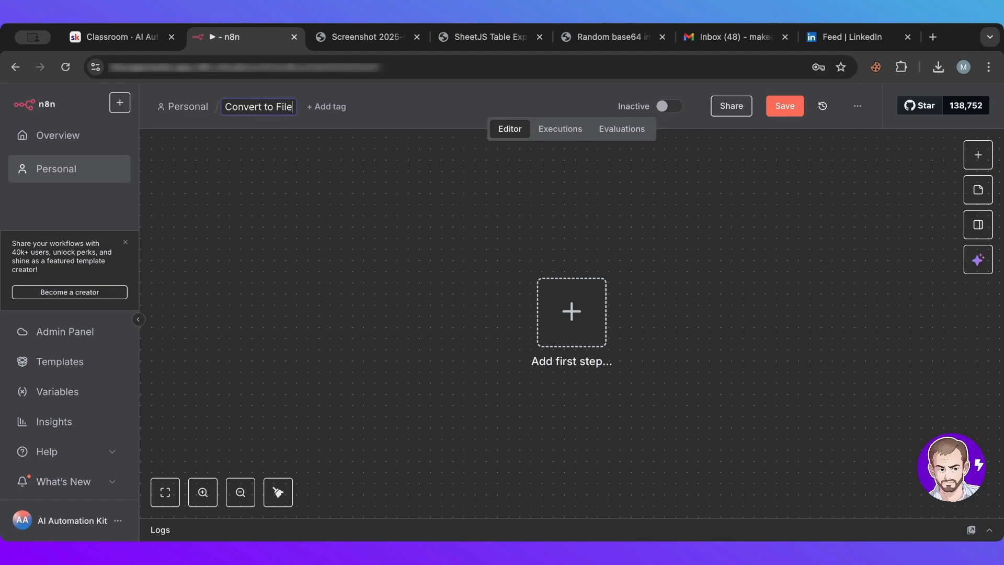
key(Return)
Add a manual trigger as the workflow's first step and reposition it on the canvas to leave room for further nodes
click(598, 338)
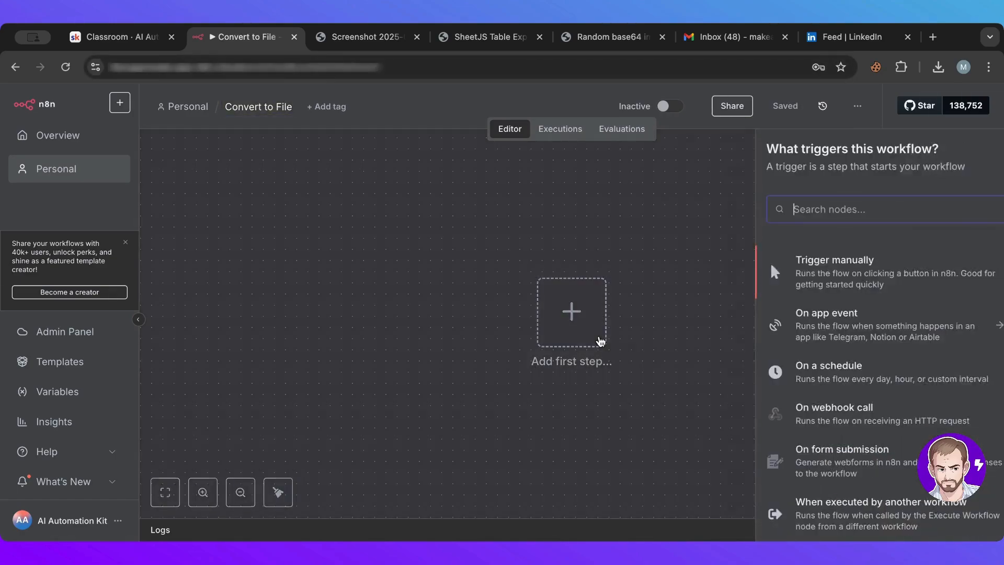
click(829, 269)
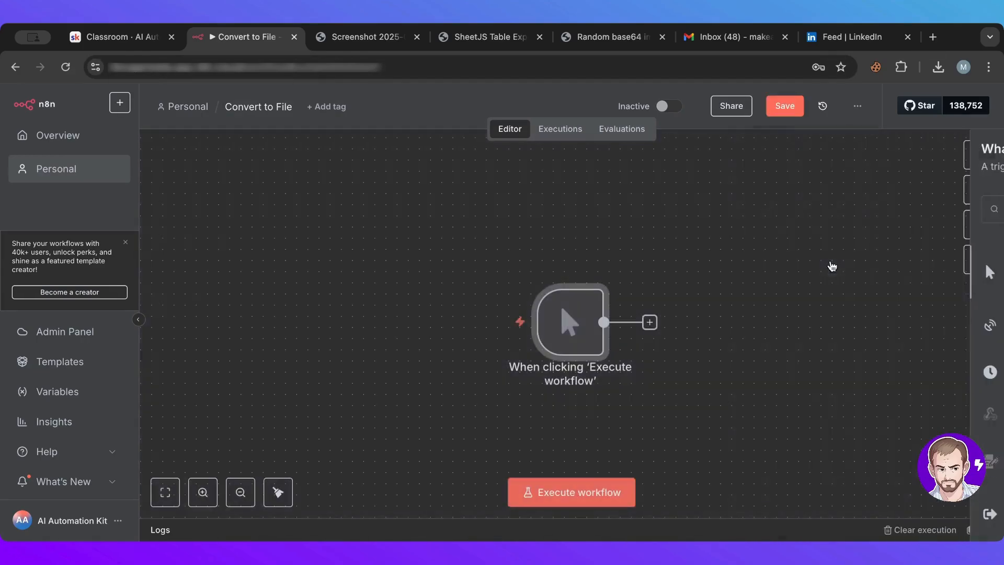
drag(564, 323, 431, 255)
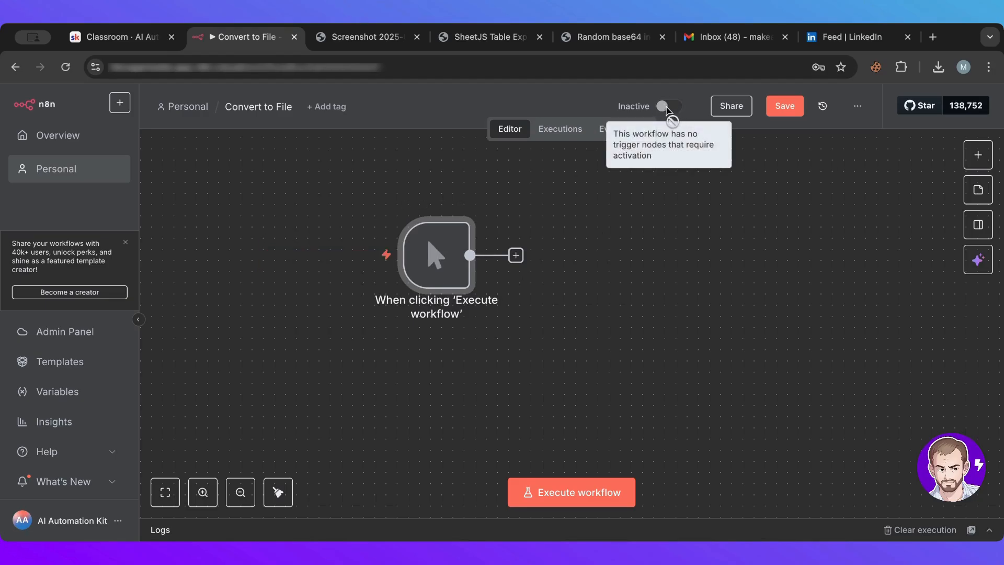
drag(434, 254, 399, 288)
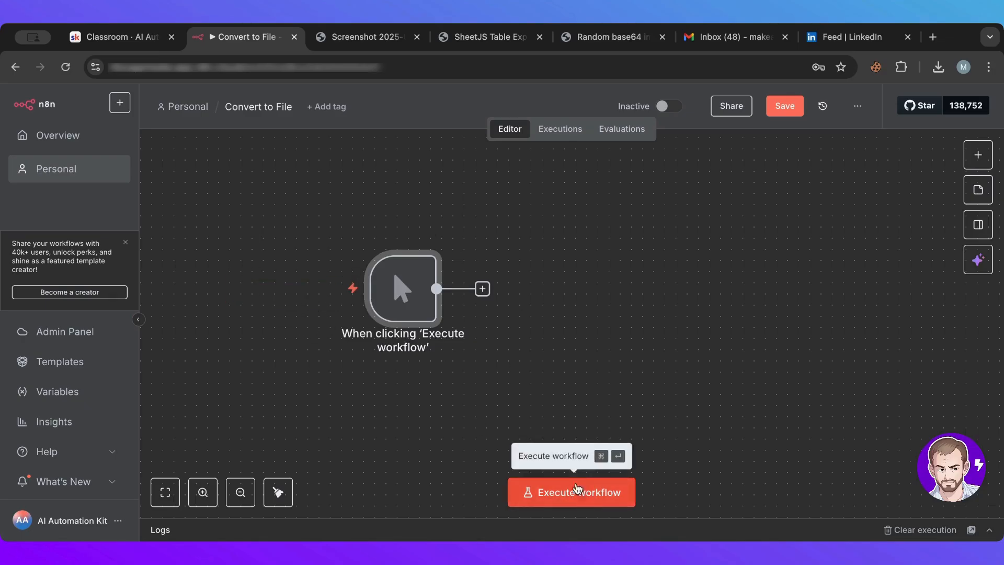
mouse_move(412, 345)
drag(405, 315, 361, 319)
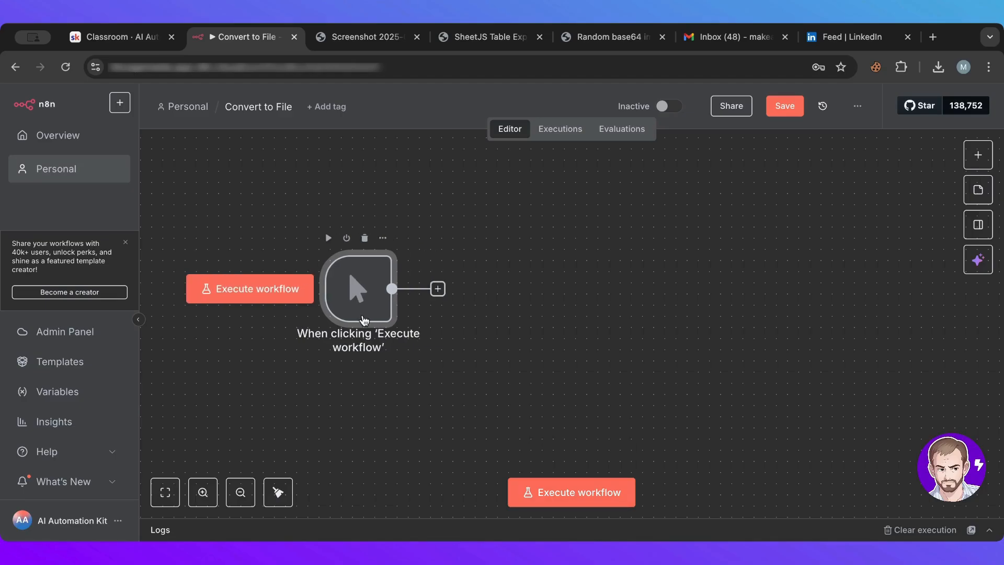
Add a Convert to File node with the Convert to CSV action after the manual trigger
click(437, 288)
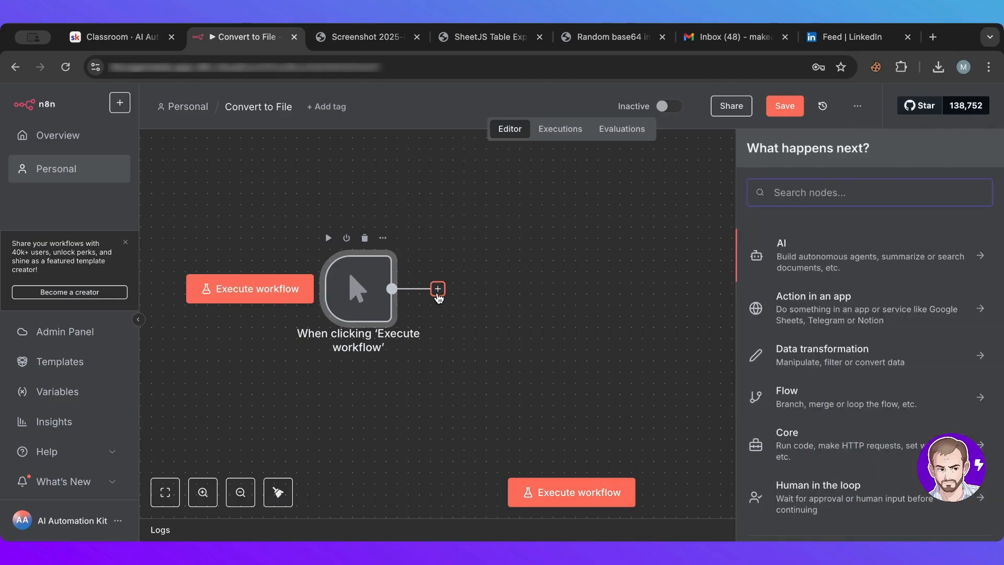
text(convert)
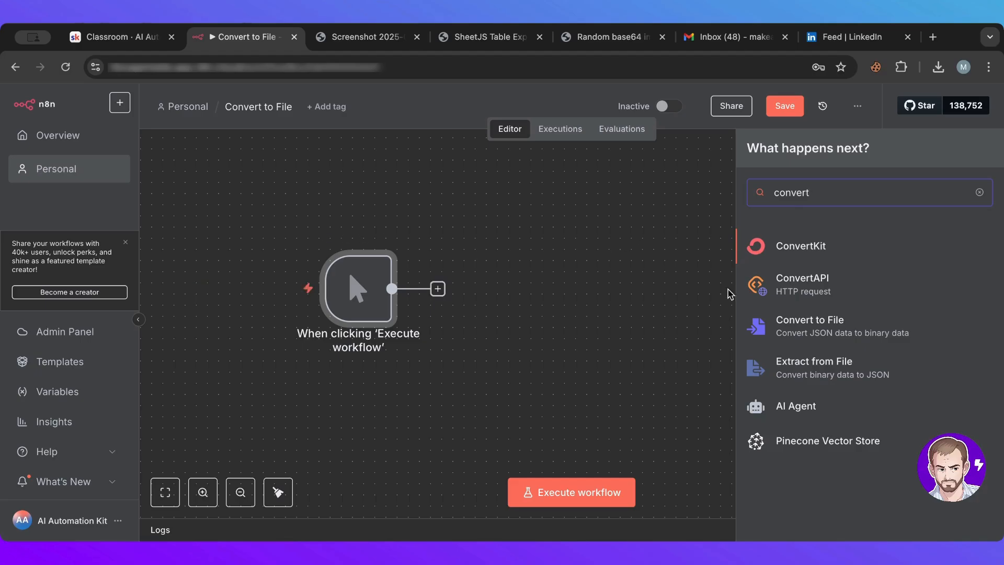
click(851, 333)
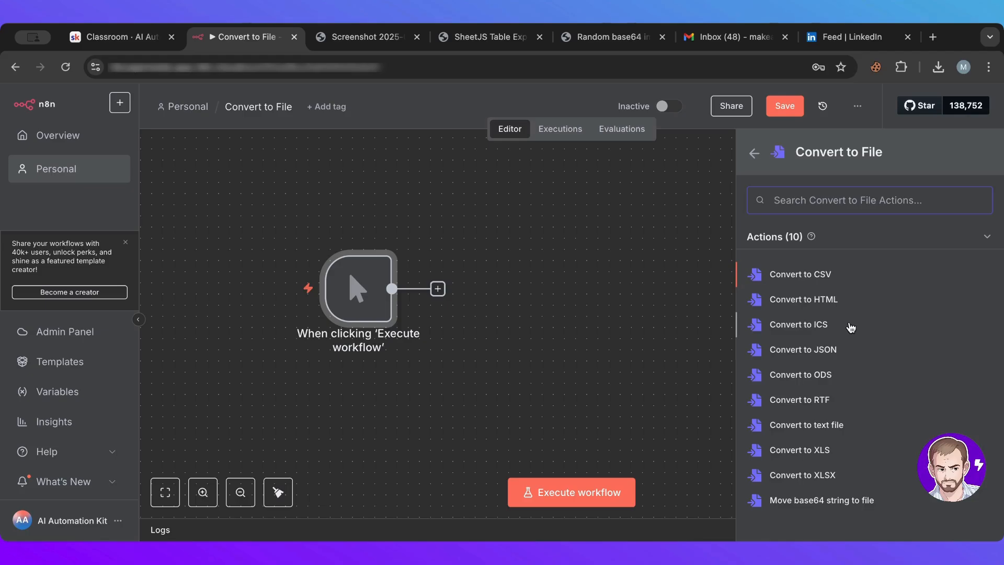
click(839, 275)
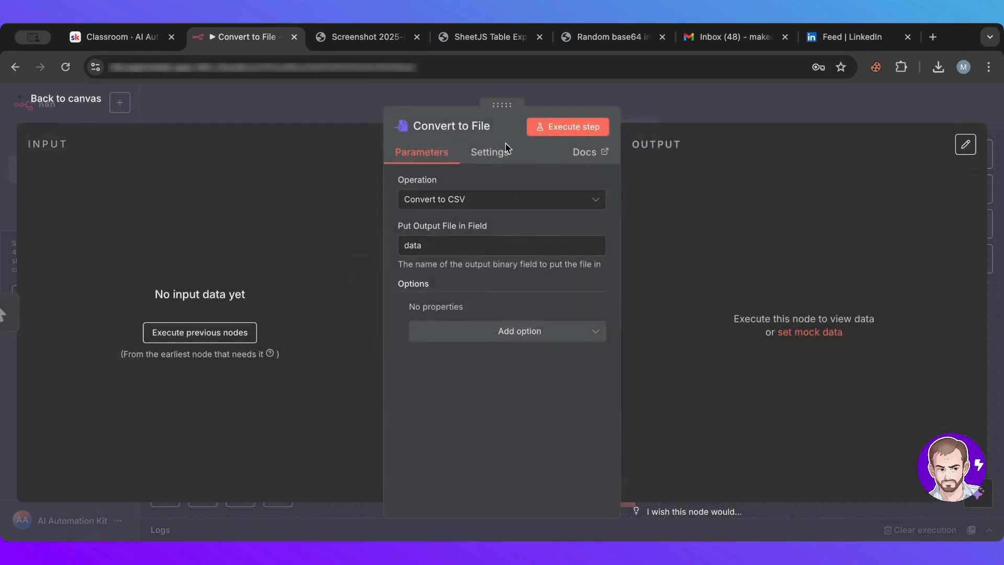
click(263, 107)
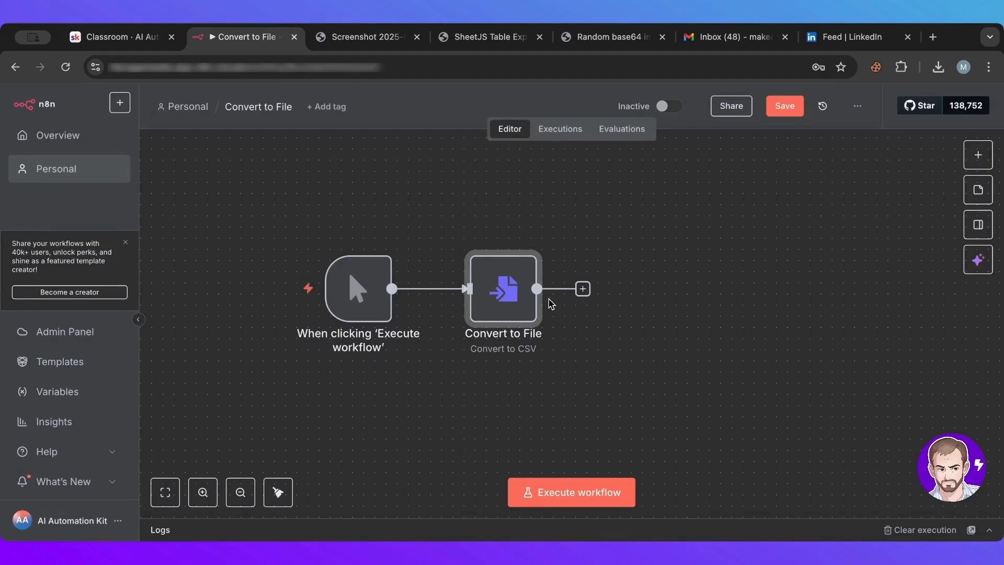
Review the operations available in the Convert to File node without changing its selection
double_click(509, 298)
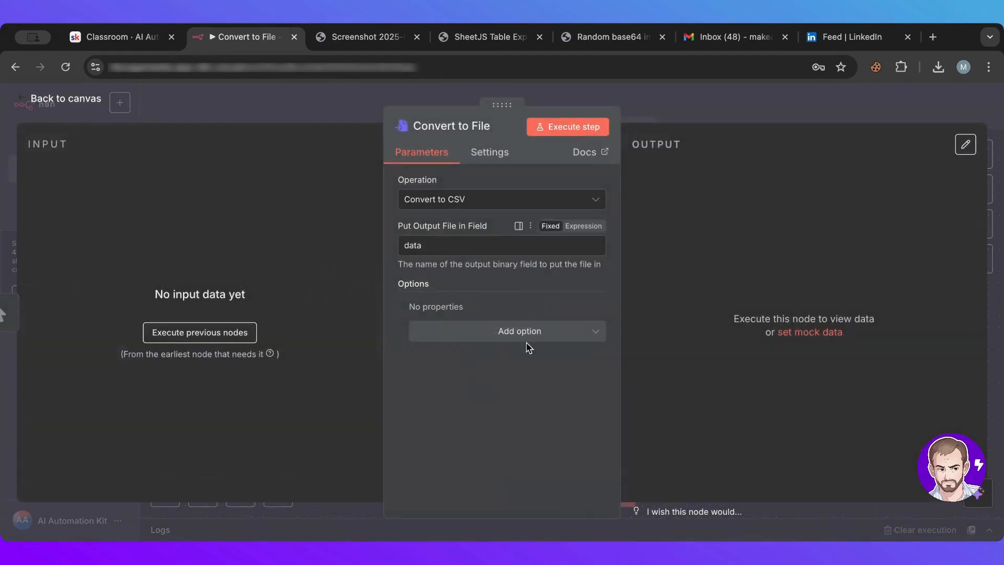
click(520, 211)
scroll(514, 330, down, 3)
scroll(515, 345, up, 3)
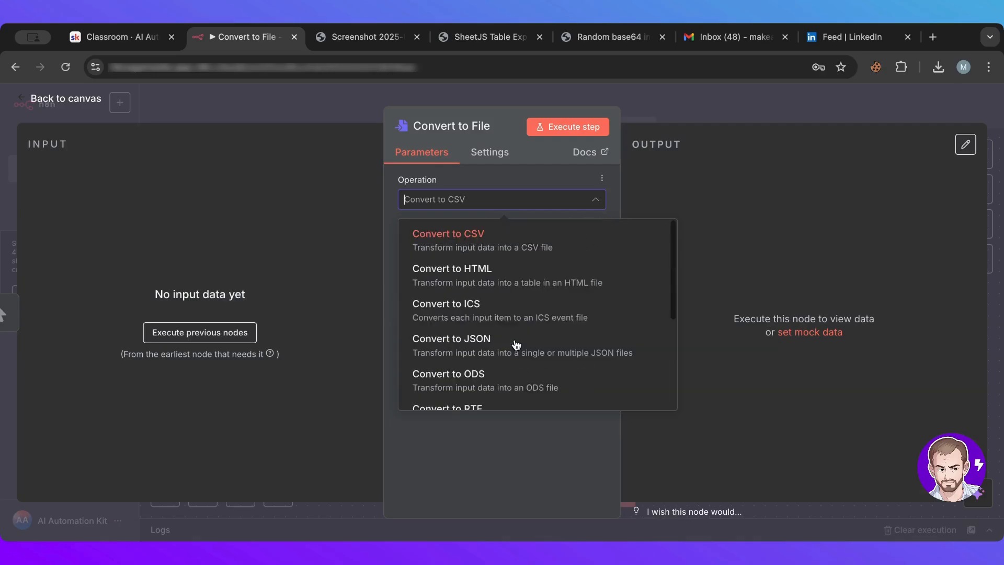
scroll(532, 274, down, 4)
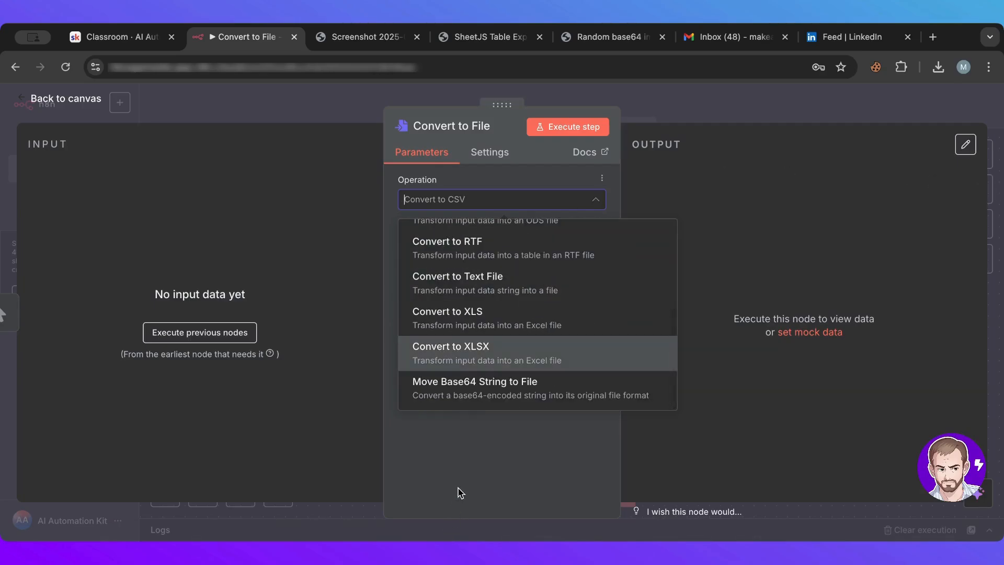
click(460, 493)
click(355, 111)
Move the Convert to File node farther from the trigger and insert an Edit Fields node between them
drag(517, 291, 703, 291)
mouse_move(517, 307)
click(514, 289)
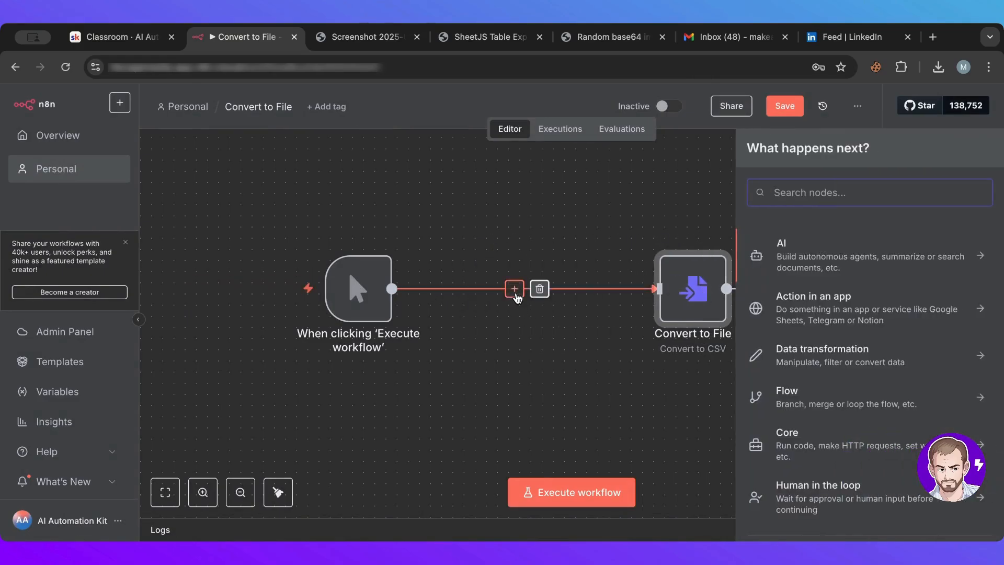
text(edit)
click(843, 301)
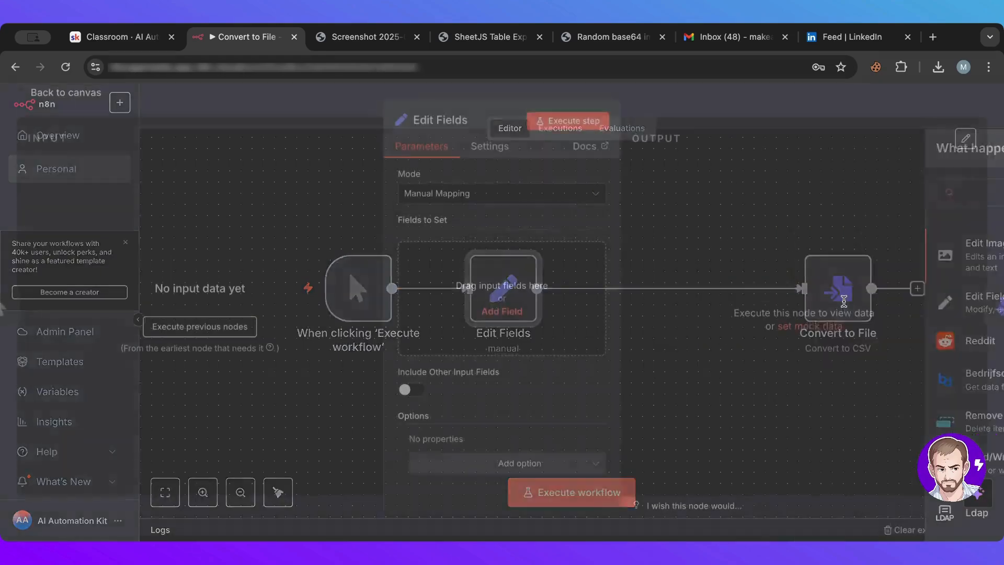
Add a string field named First Name to the Edit Fields node and enter a sample first name as its value
click(447, 296)
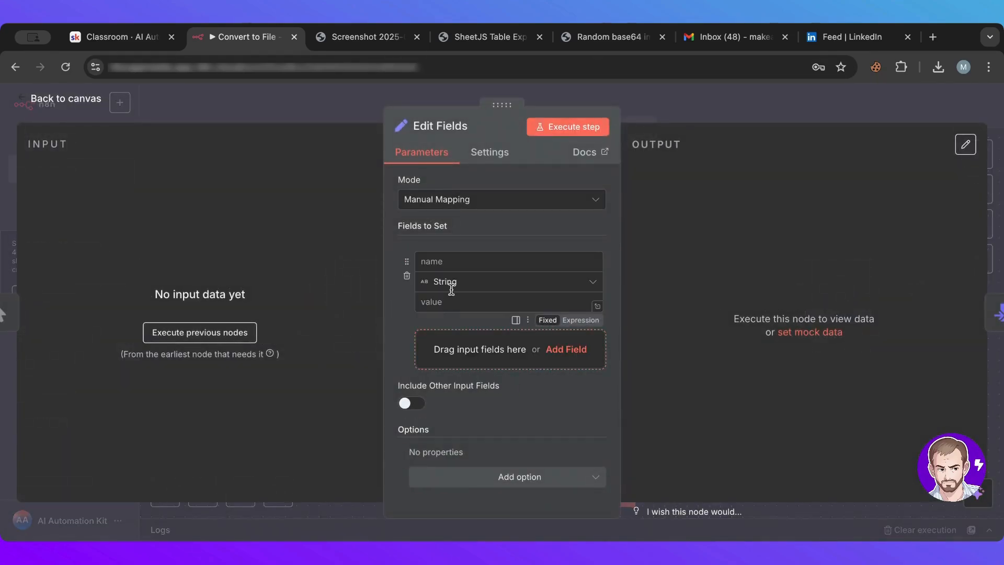
click(448, 263)
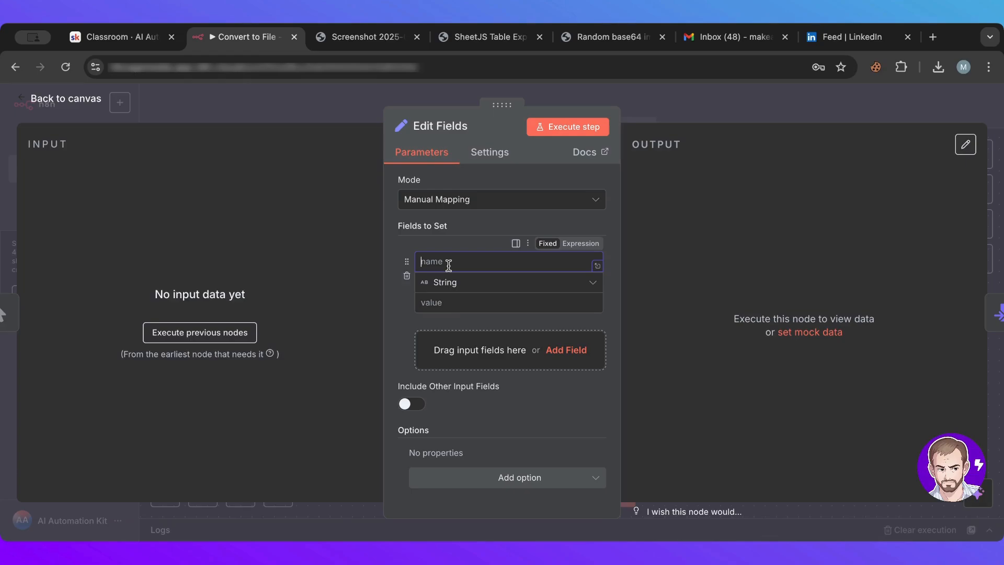
text(First Name)
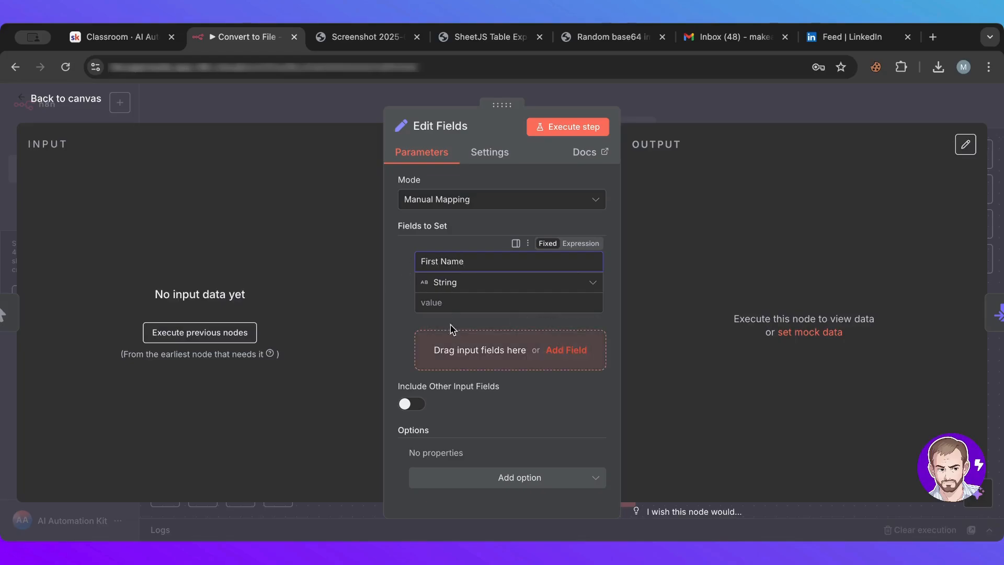
click(450, 302)
text(Jack)
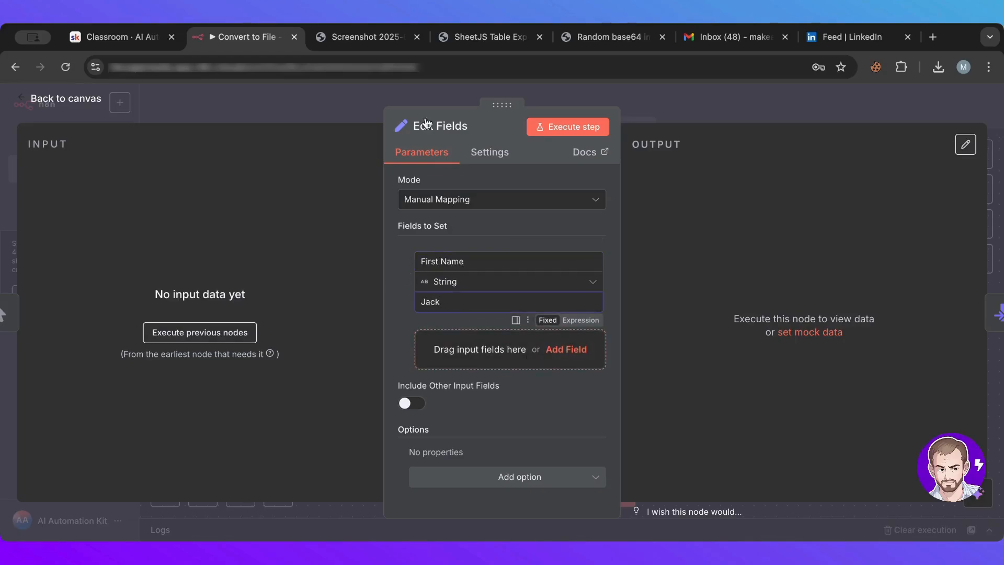
click(349, 99)
Move the Convert to File node next to Edit Fields and execute it with Convert to CSV and output field "data"
scroll(612, 215, right, 3)
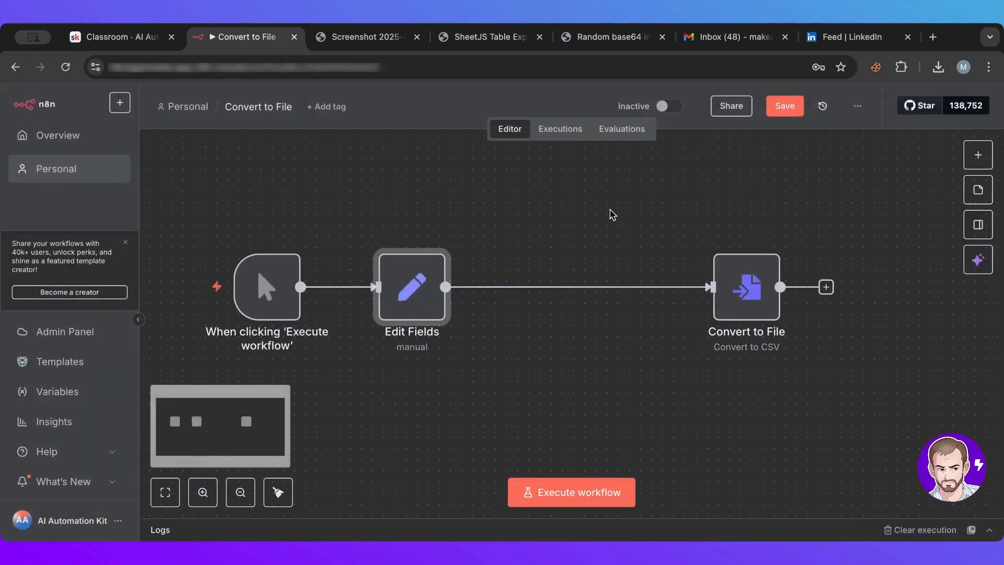
drag(728, 278, 498, 277)
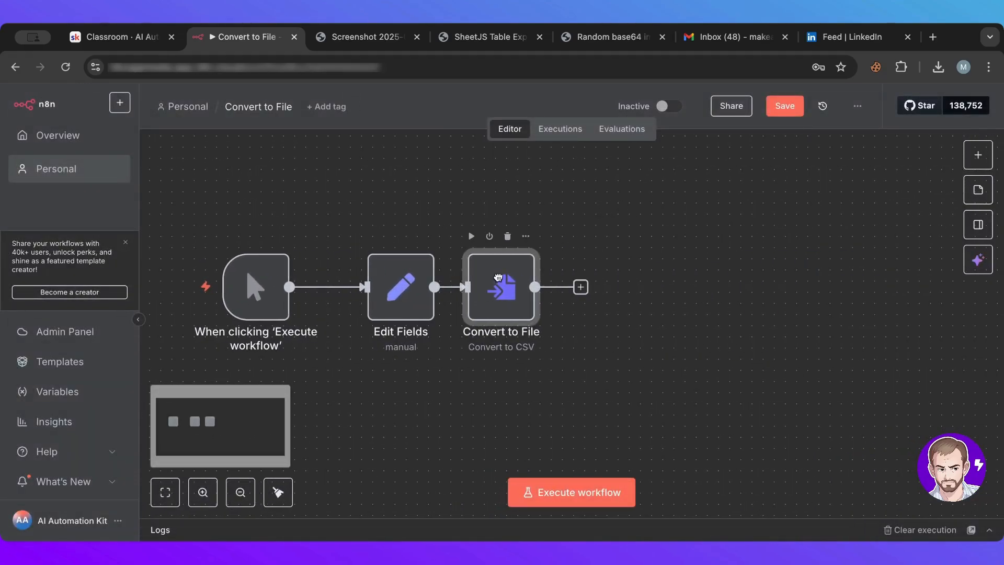
double_click(525, 280)
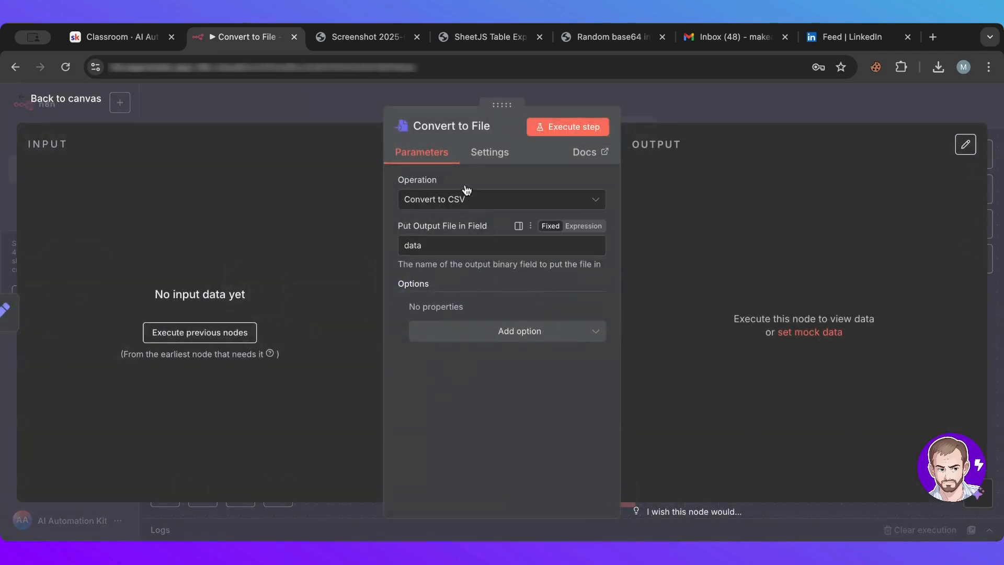
click(422, 202)
click(424, 203)
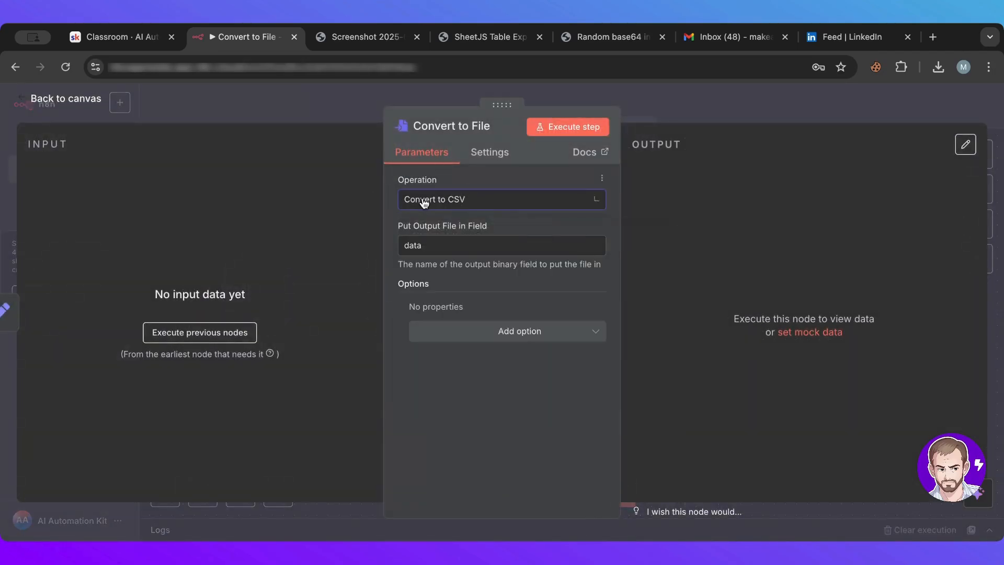
click(424, 203)
click(424, 202)
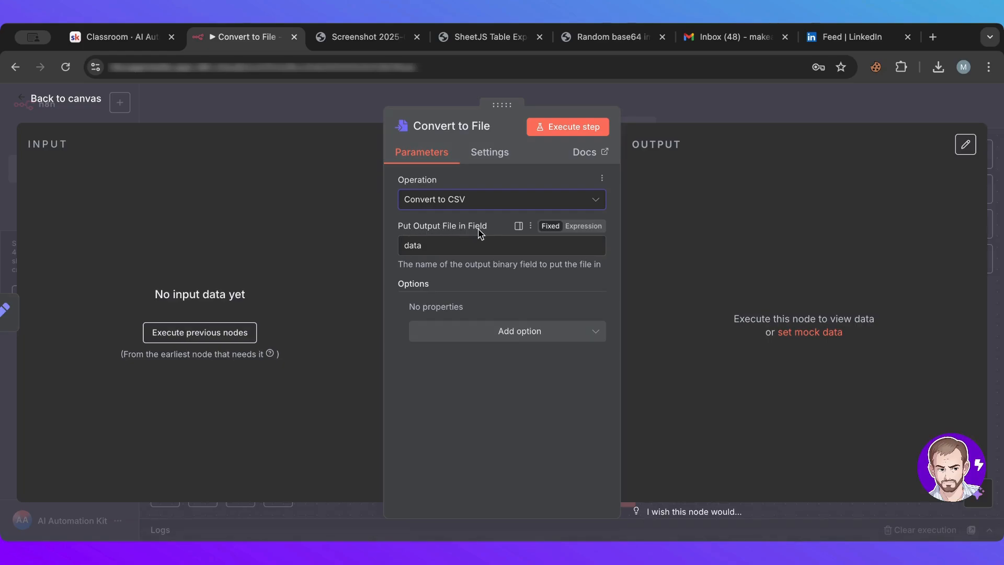
drag(468, 242, 385, 246)
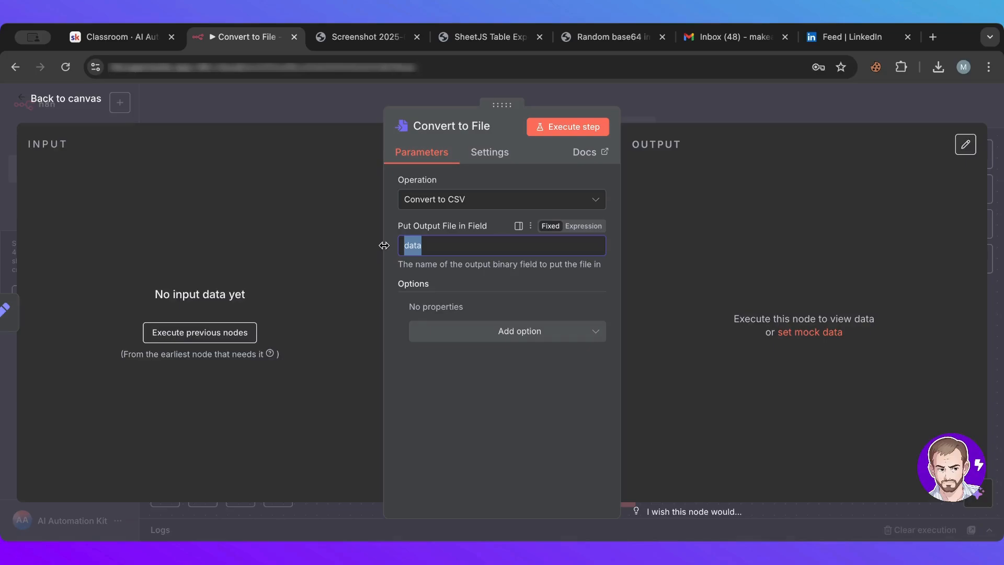
click(396, 219)
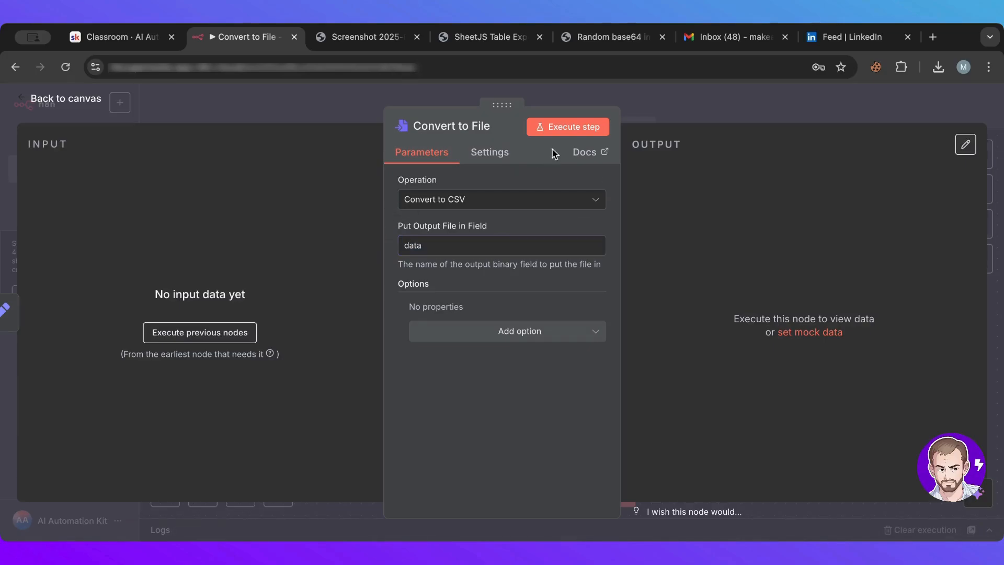
click(557, 126)
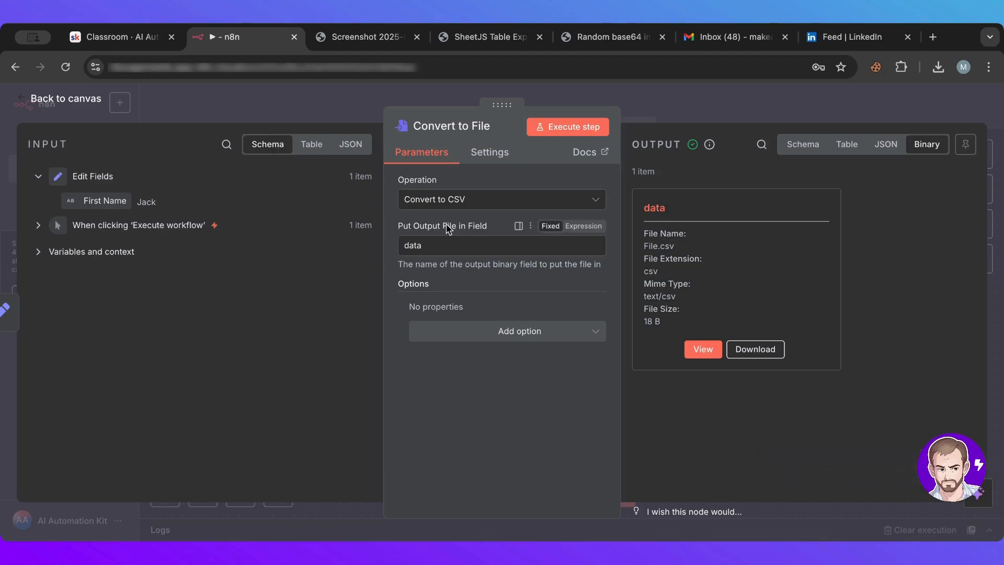
Compare the output field setting with the field name and file name in the Convert to File node's binary output
double_click(431, 226)
double_click(414, 245)
click(414, 246)
double_click(410, 250)
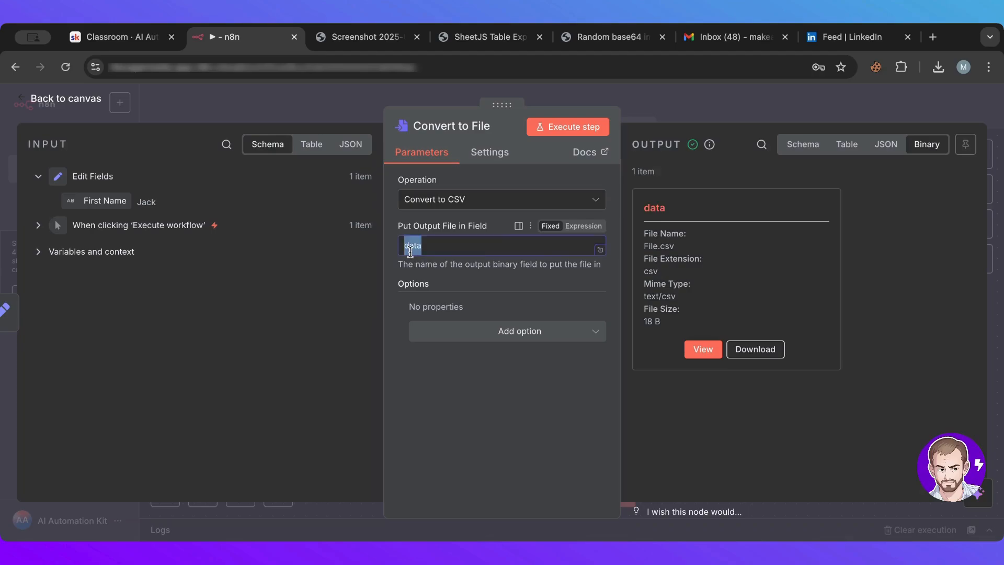
drag(677, 250, 642, 252)
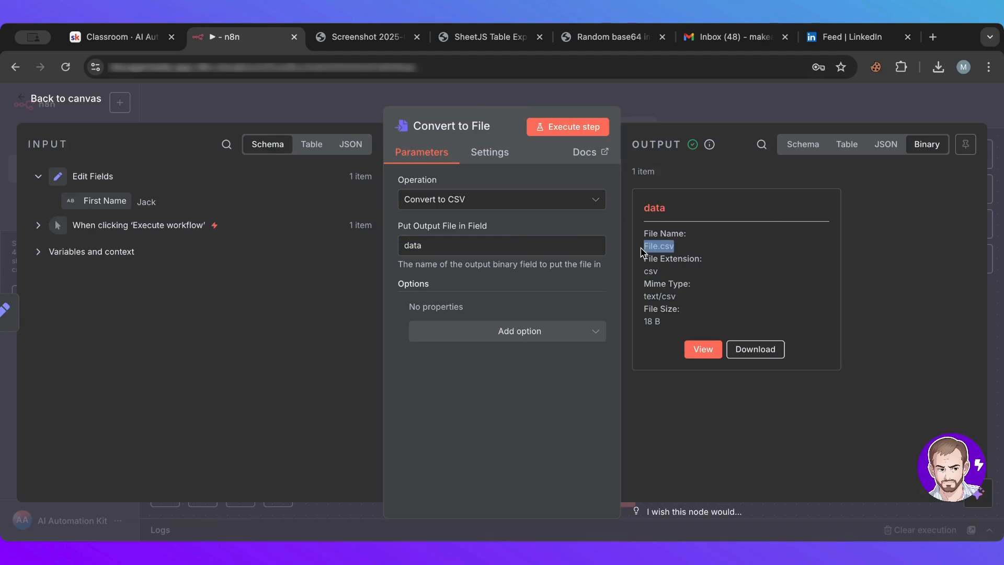
click(656, 253)
double_click(647, 246)
click(507, 334)
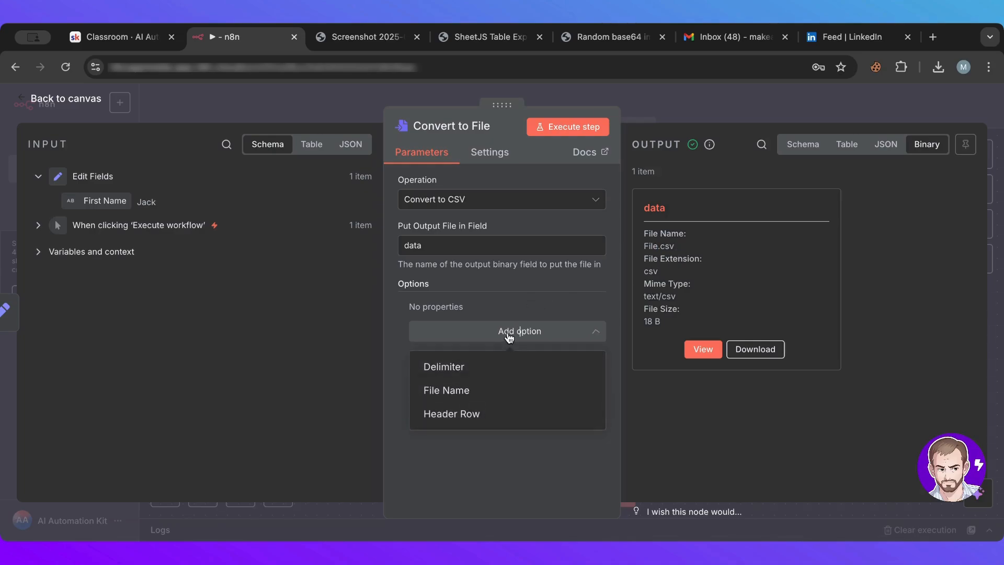
click(479, 391)
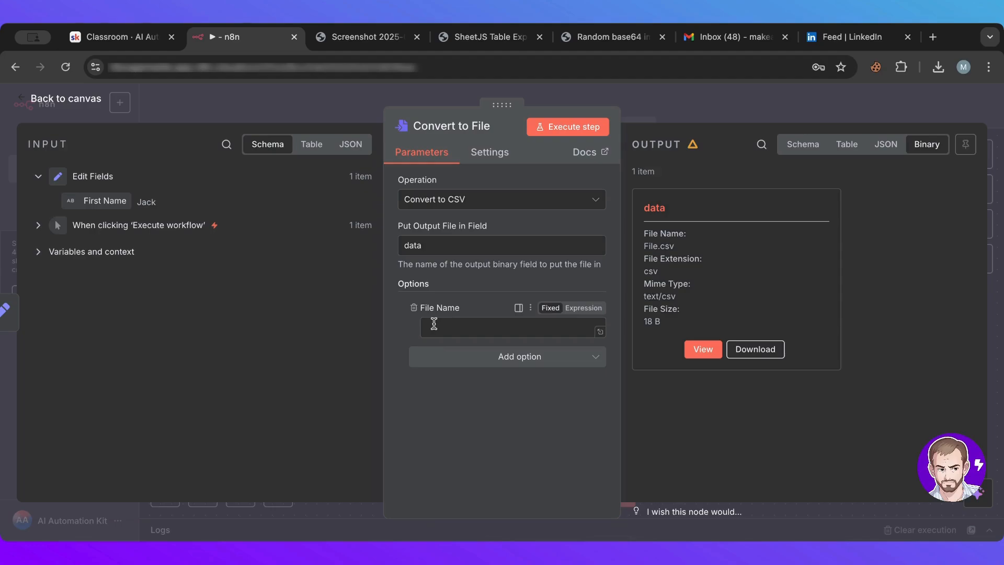
click(414, 308)
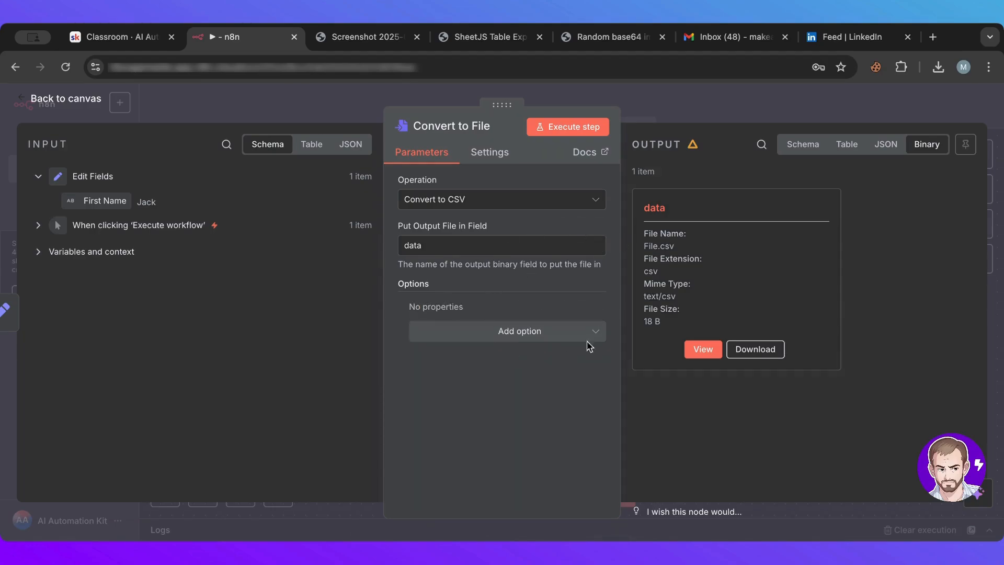
View the generated CSV file and its table screenshot in the other browser tab, and return to the Convert to File node
click(702, 349)
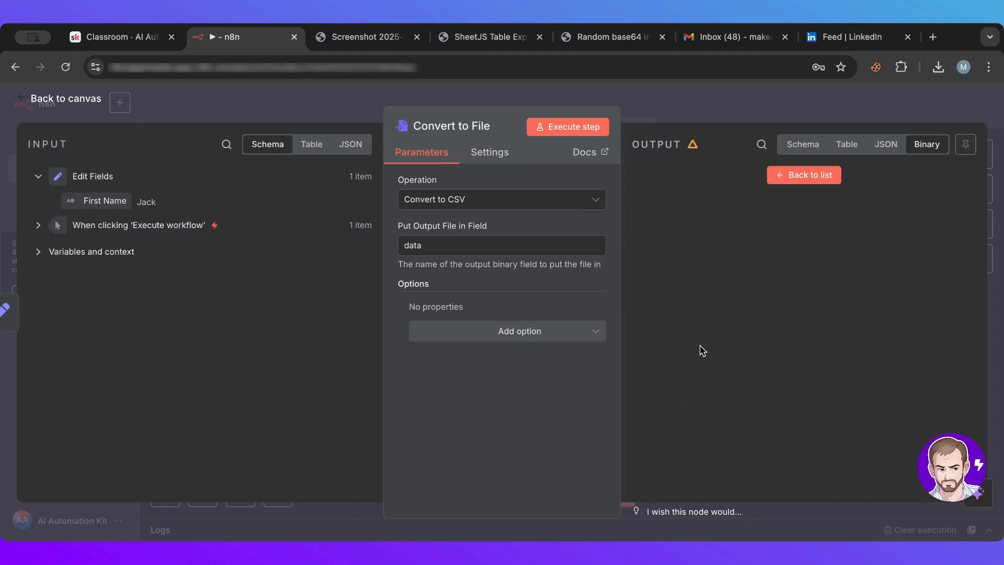
click(792, 175)
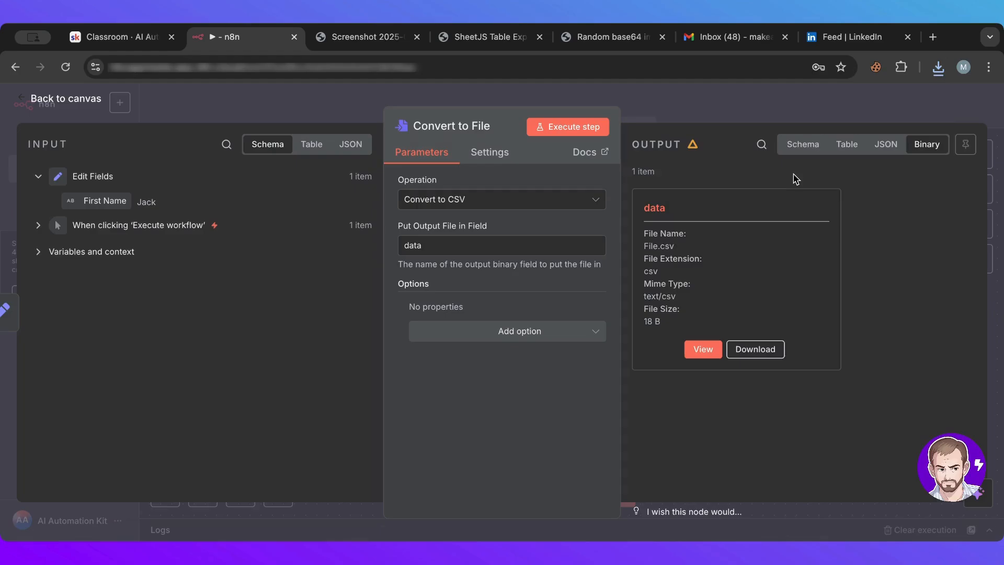
click(349, 38)
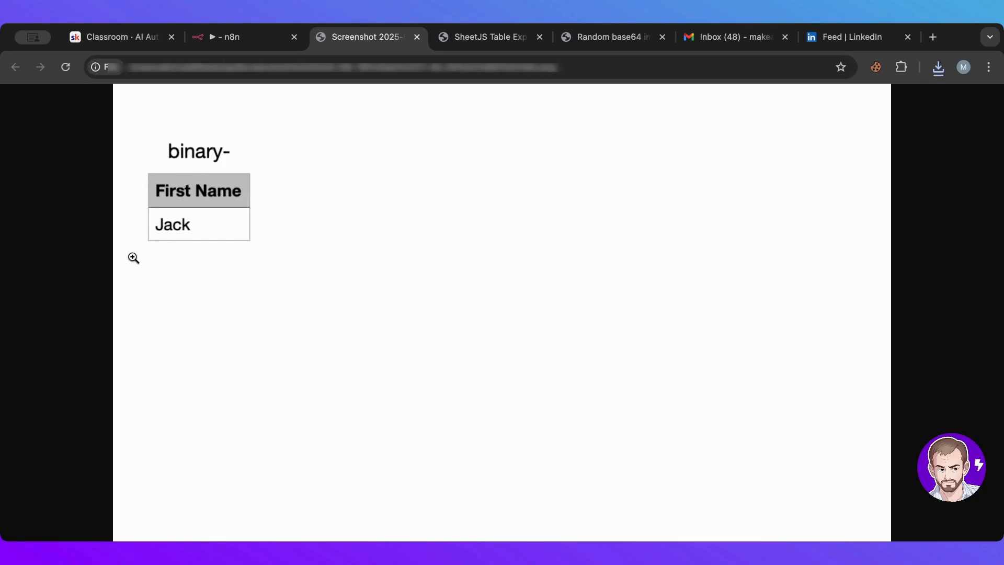
click(233, 37)
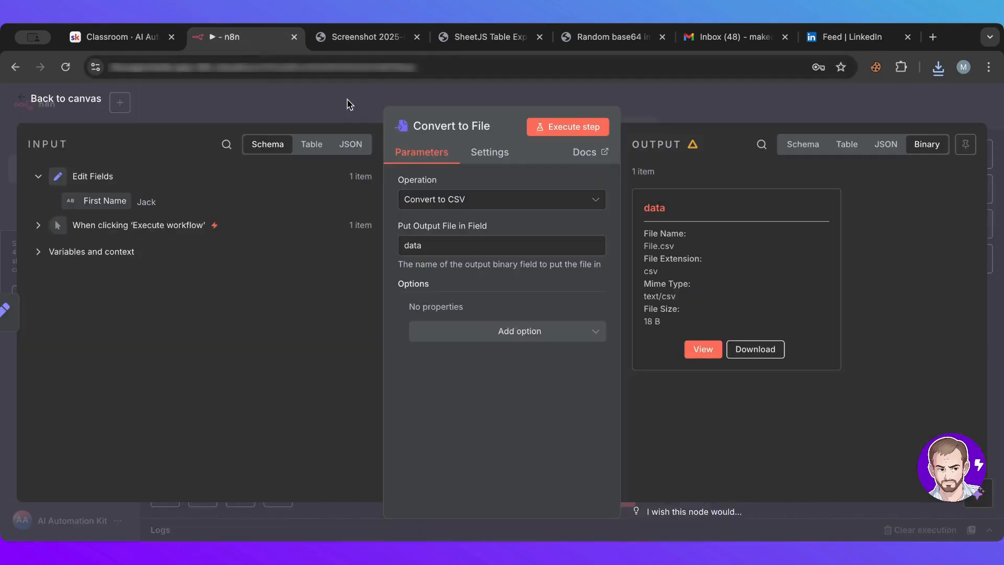
Set the Convert to File operation to Convert to HTML and execute the node
click(509, 209)
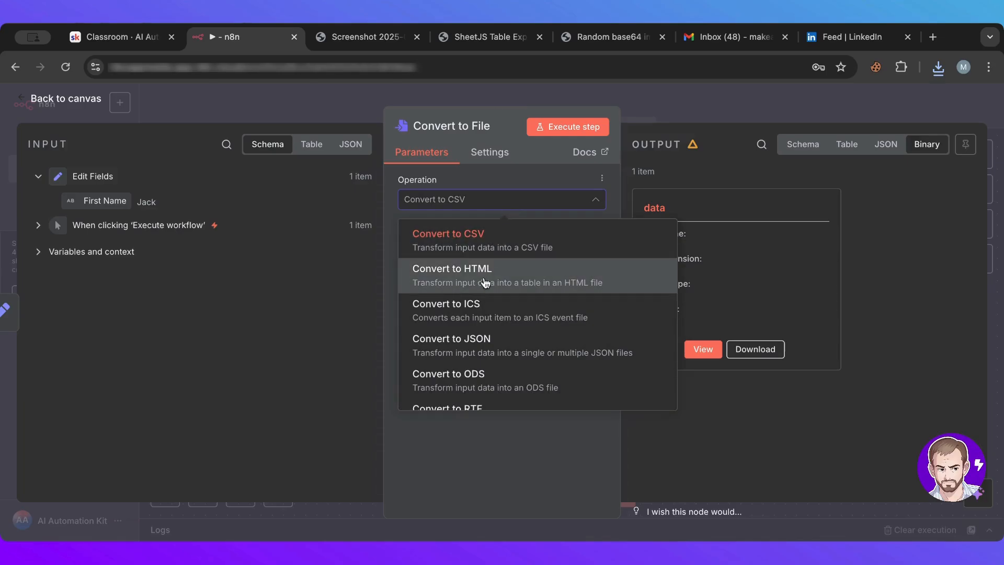
click(462, 280)
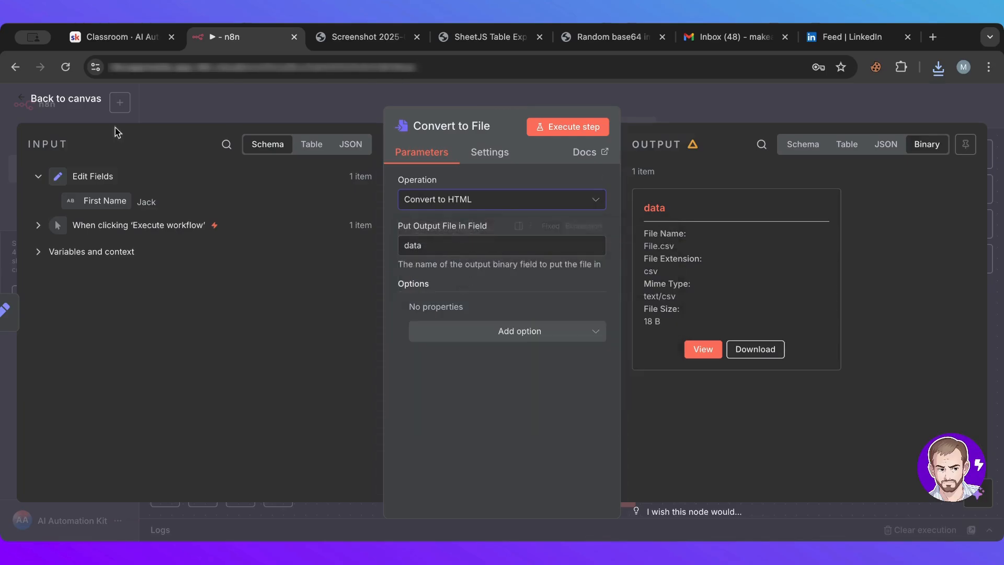
click(553, 128)
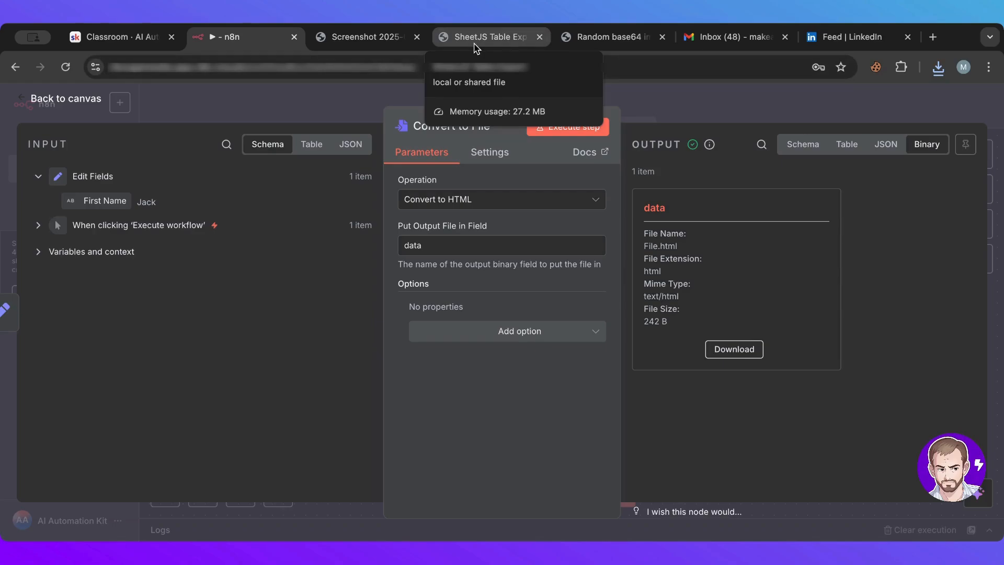
Examine the HTML version of the data in the SheetJS Table Export tab and return to n8n
click(472, 34)
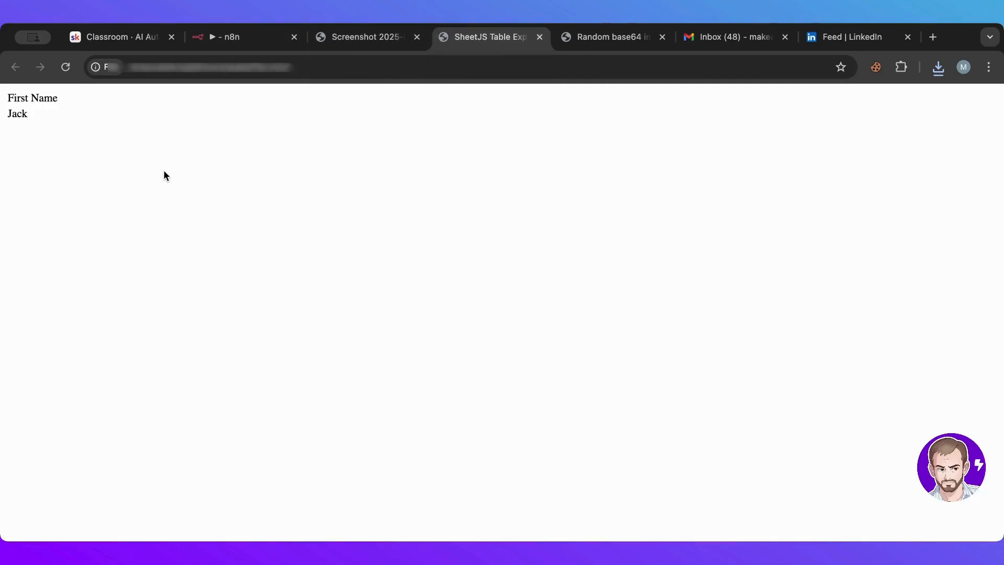
drag(8, 100, 134, 142)
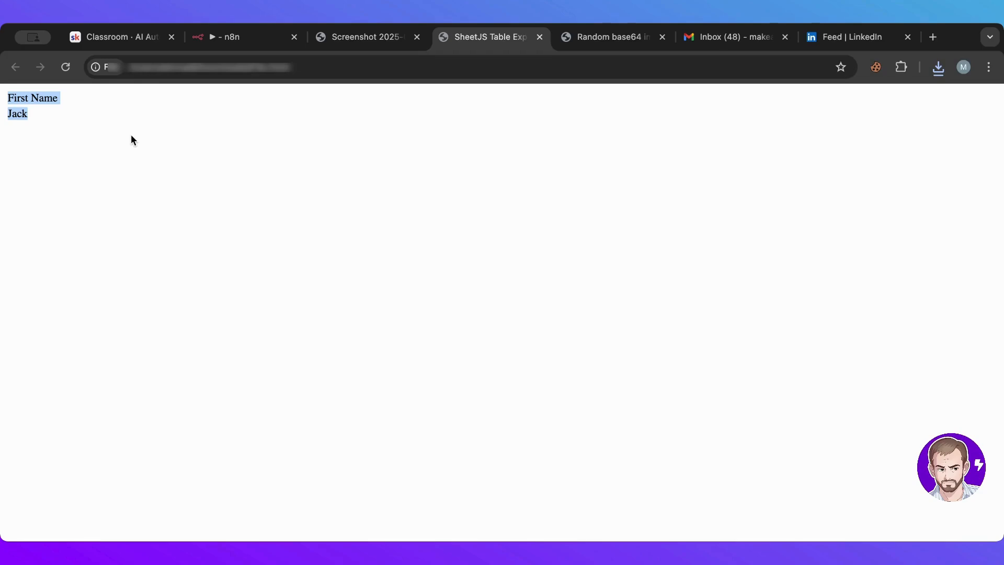
click(131, 135)
drag(7, 99, 65, 113)
click(264, 39)
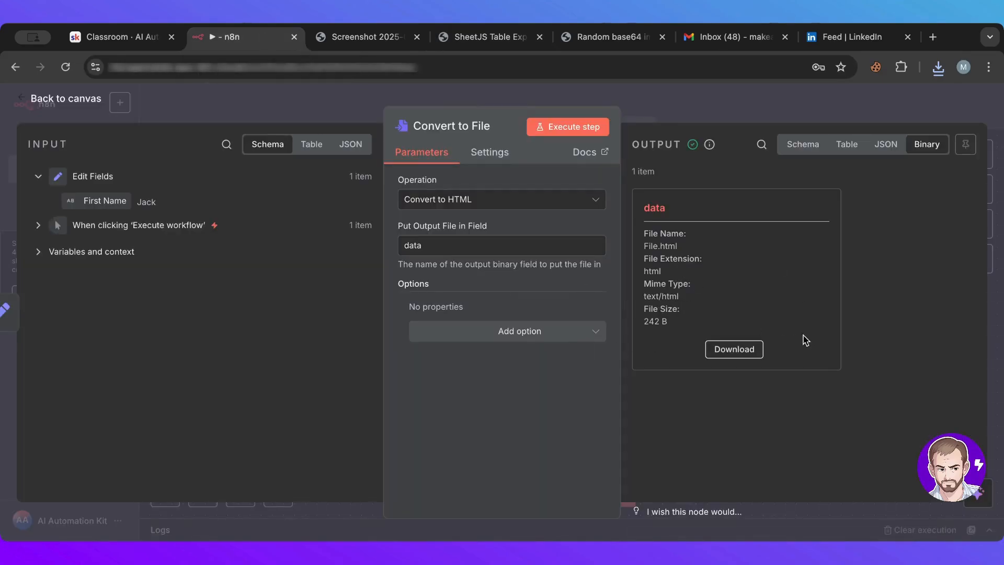
drag(680, 311, 616, 242)
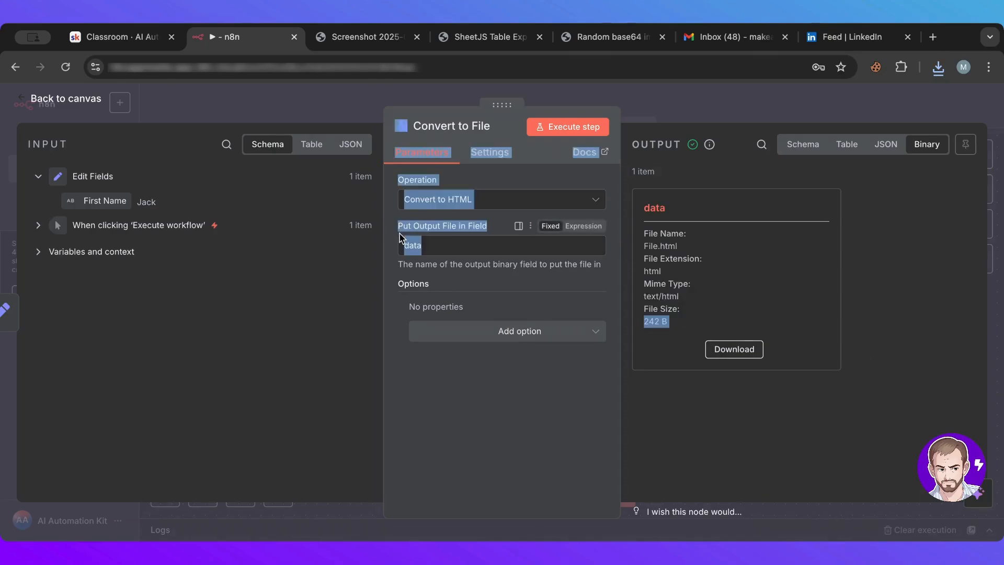
click(245, 259)
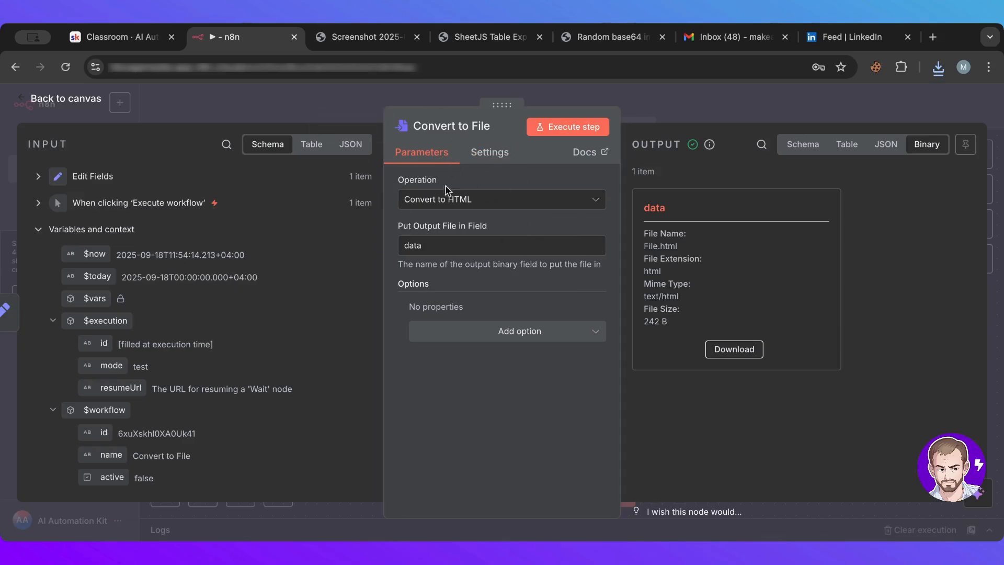
click(77, 180)
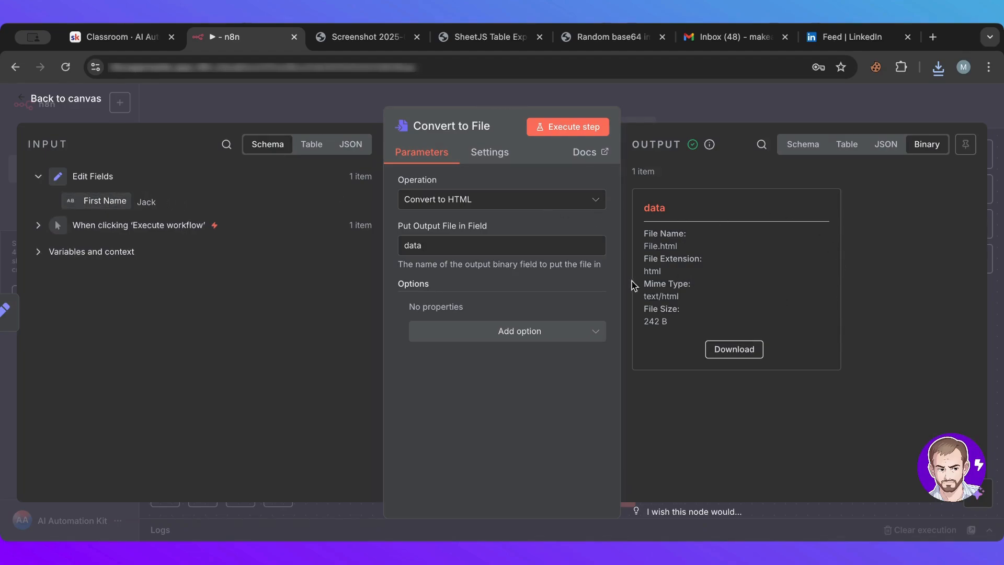
Execute the Convert to File node with Convert to JSON in All Items to One File mode, and view the resulting file
click(466, 203)
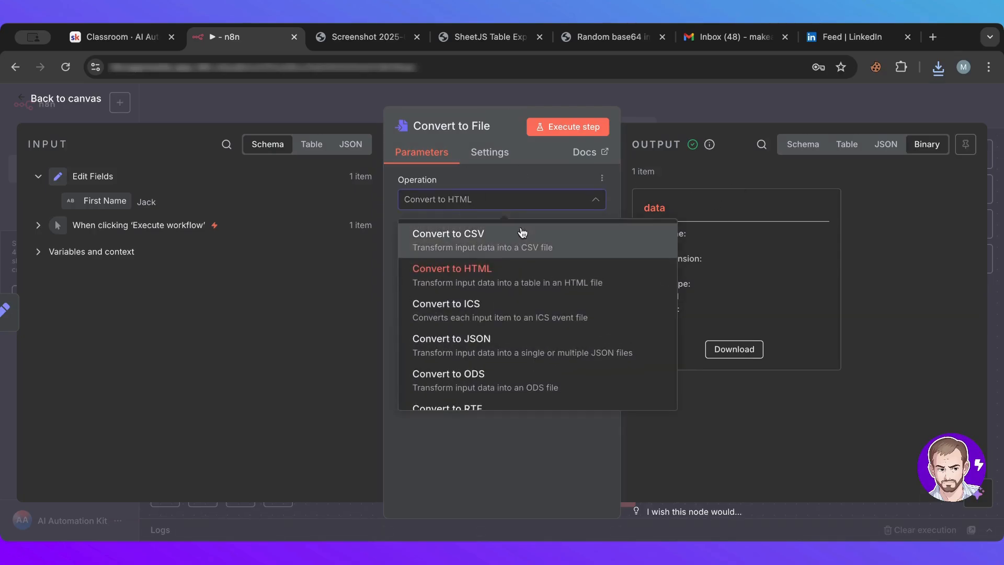
scroll(536, 322, down, 2)
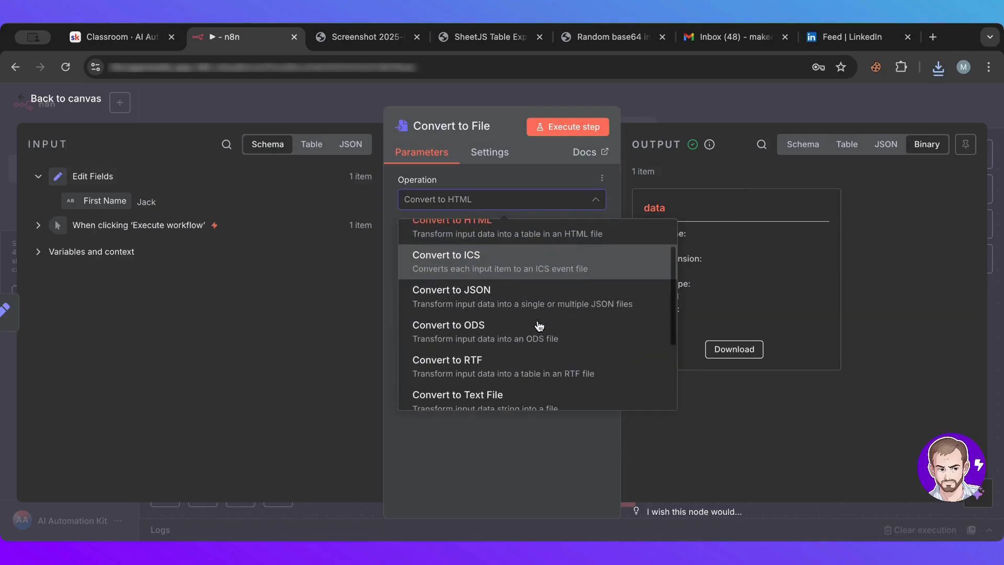
click(516, 299)
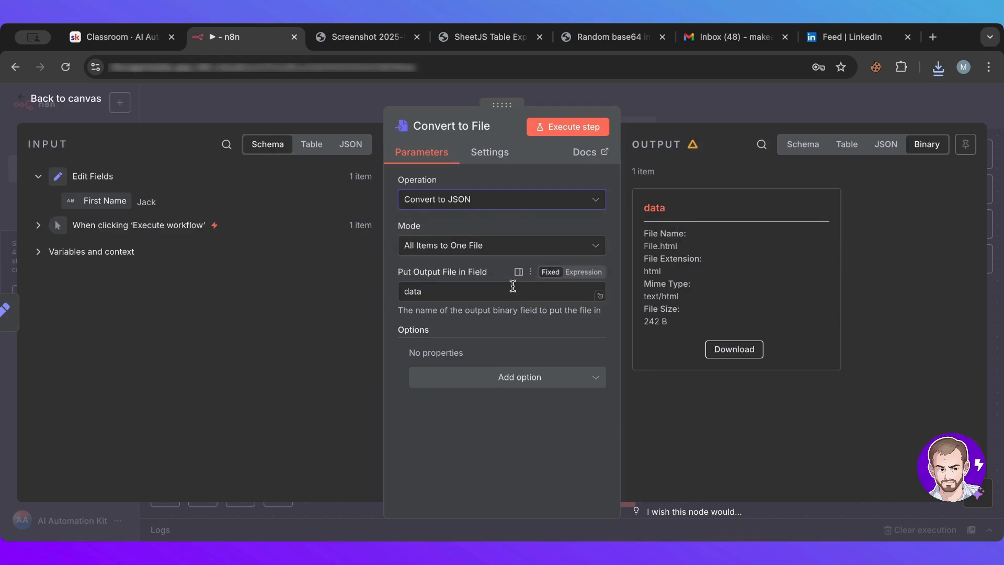
click(563, 127)
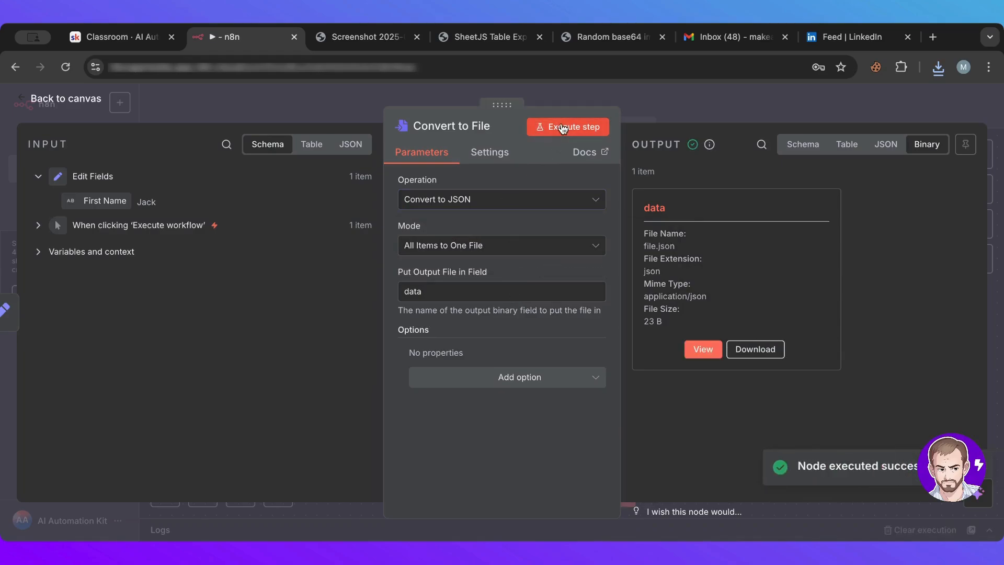
click(703, 348)
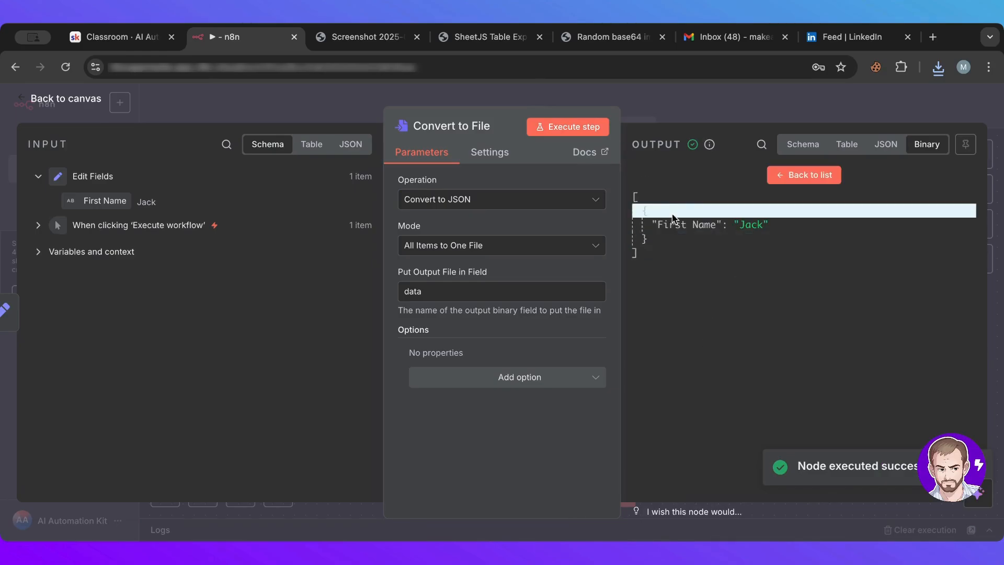
click(597, 113)
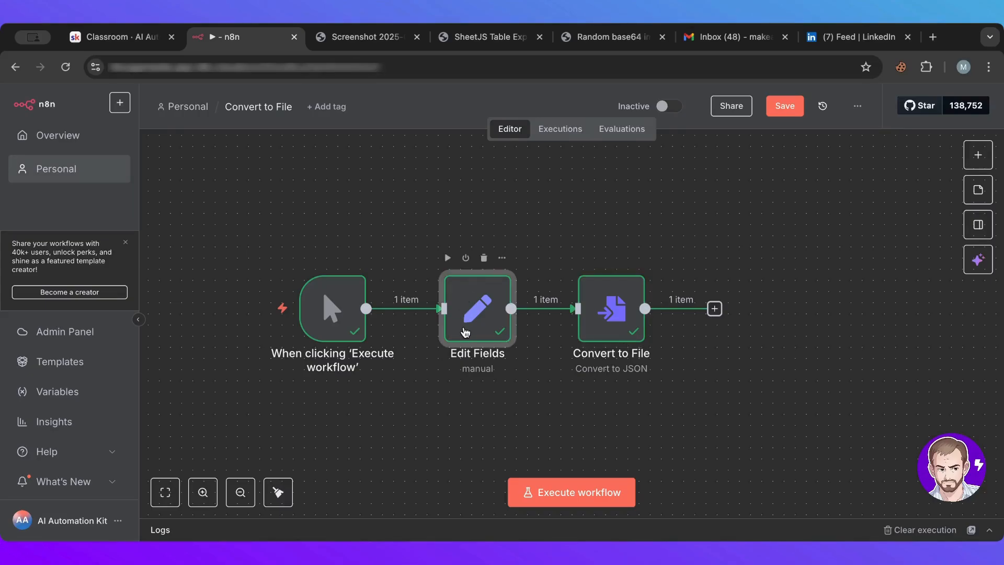
Add an Array-type field named Array to the Edit Fields node with a two-item array of sample first names as its value
double_click(463, 307)
click(456, 340)
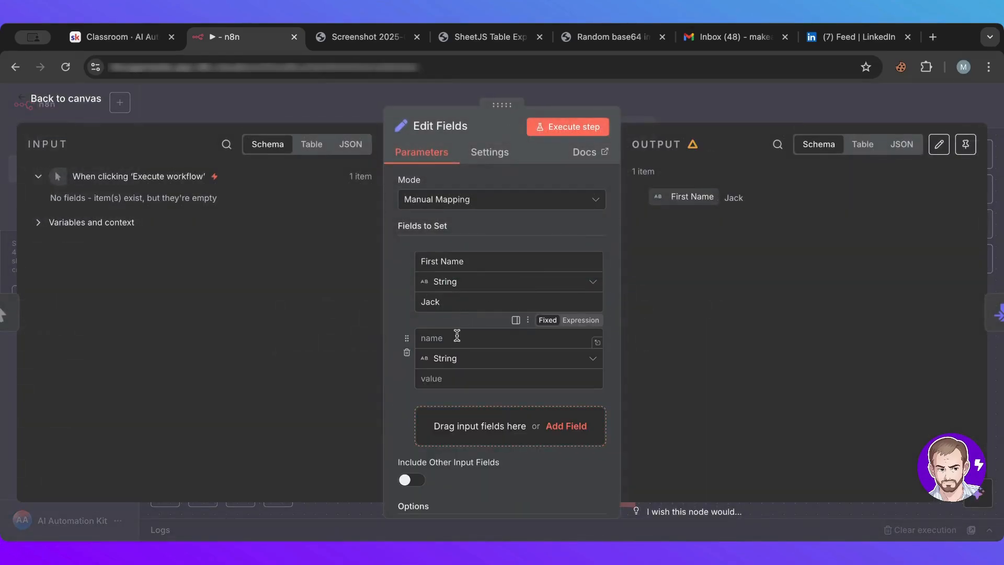
text(Array)
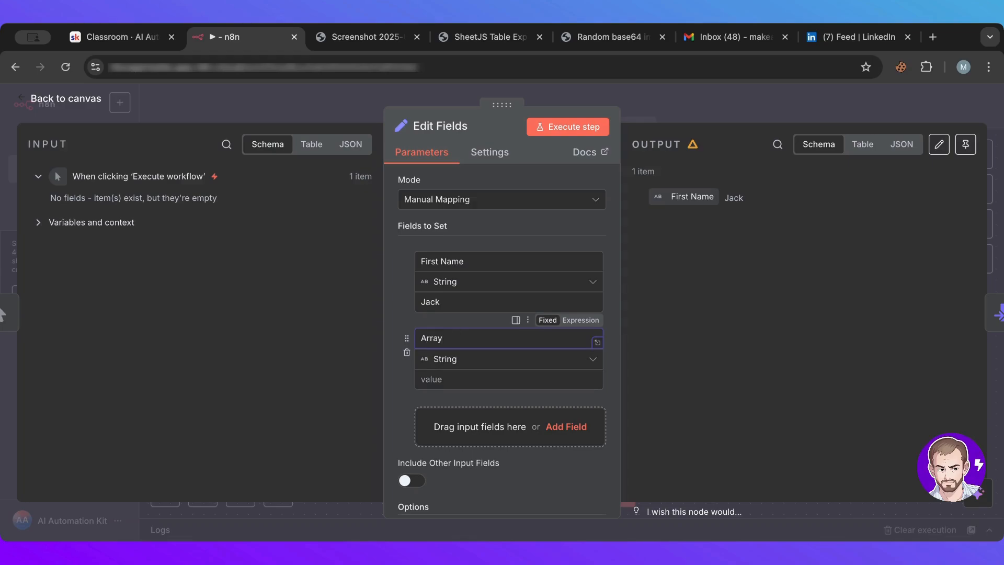
click(448, 359)
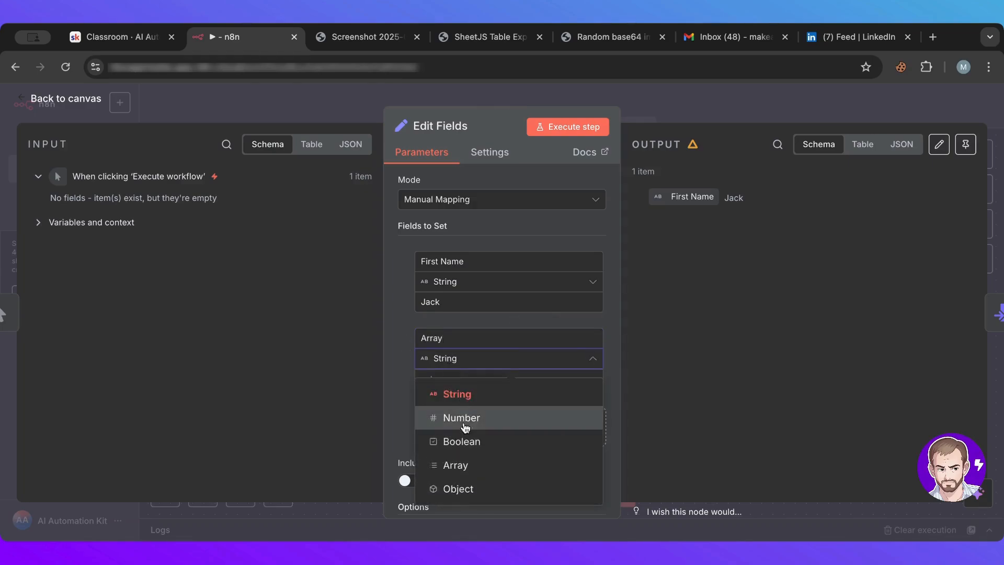
click(448, 464)
click(457, 379)
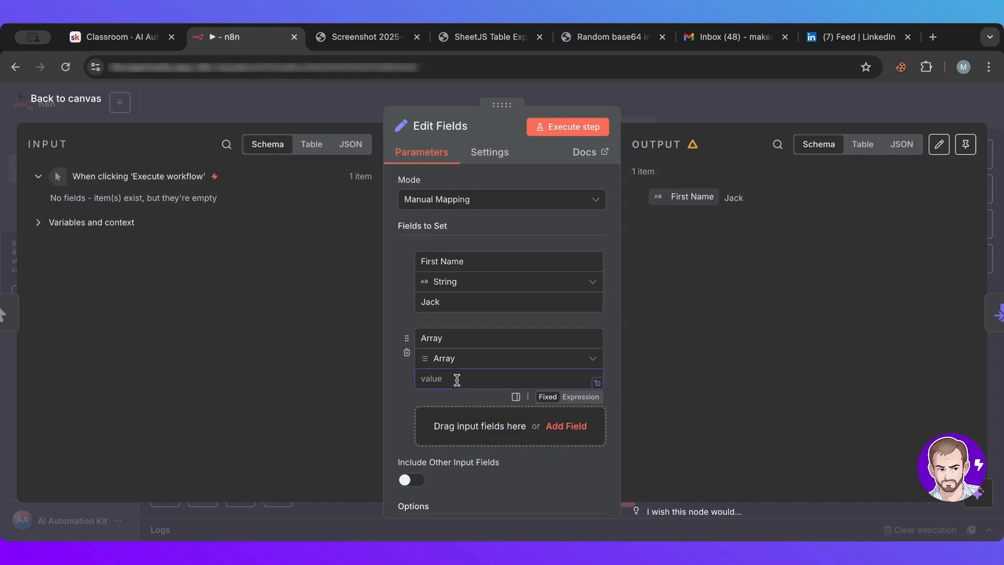
text(["Jack","Jill)
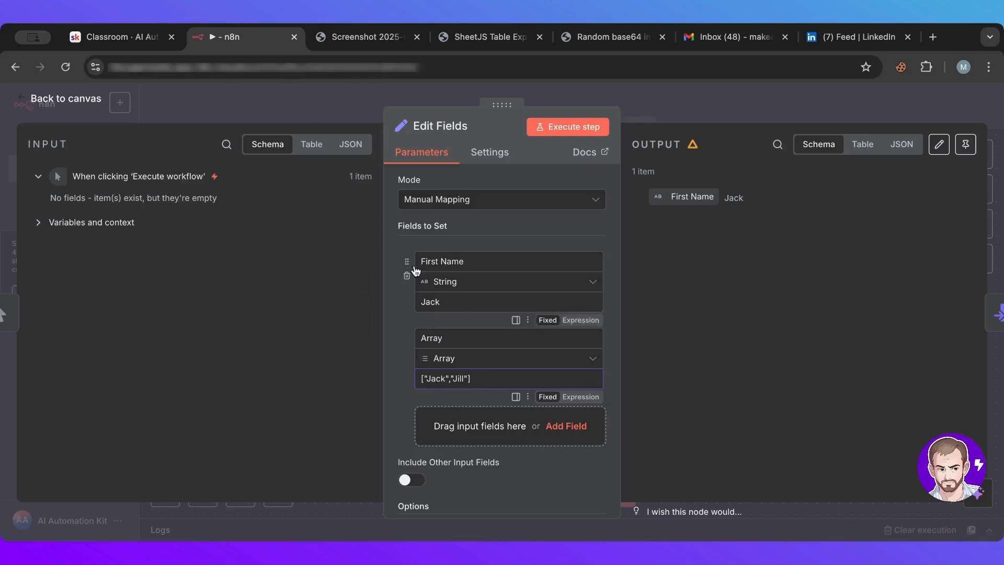
click(335, 103)
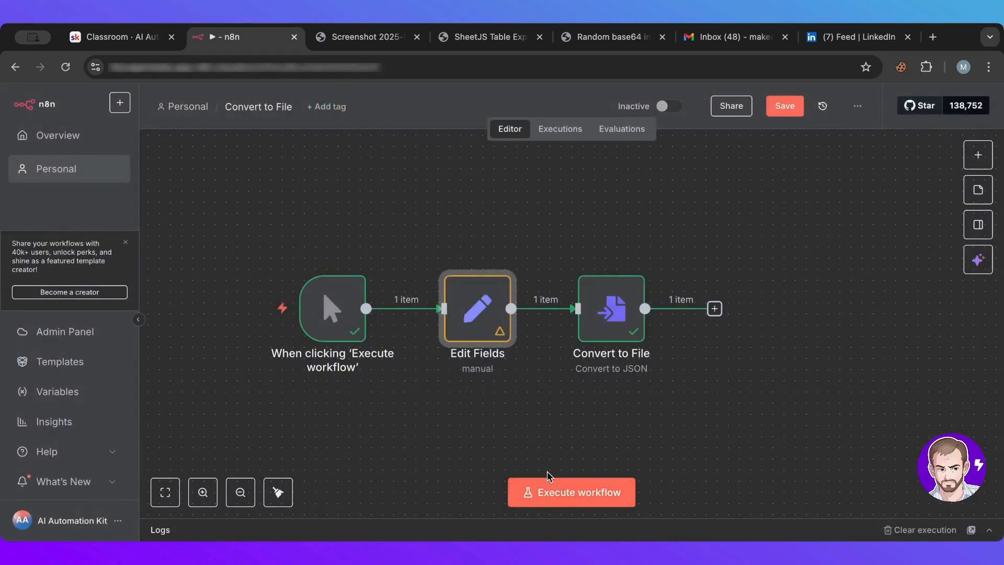
Execute the whole workflow and view the JSON file produced by the Convert to File node
click(524, 495)
click(611, 334)
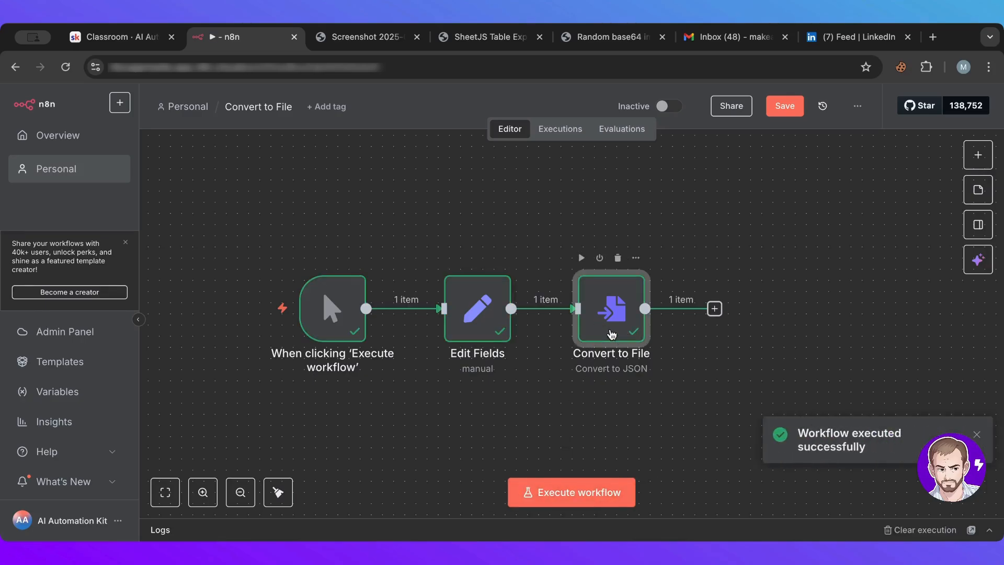
double_click(612, 334)
click(695, 349)
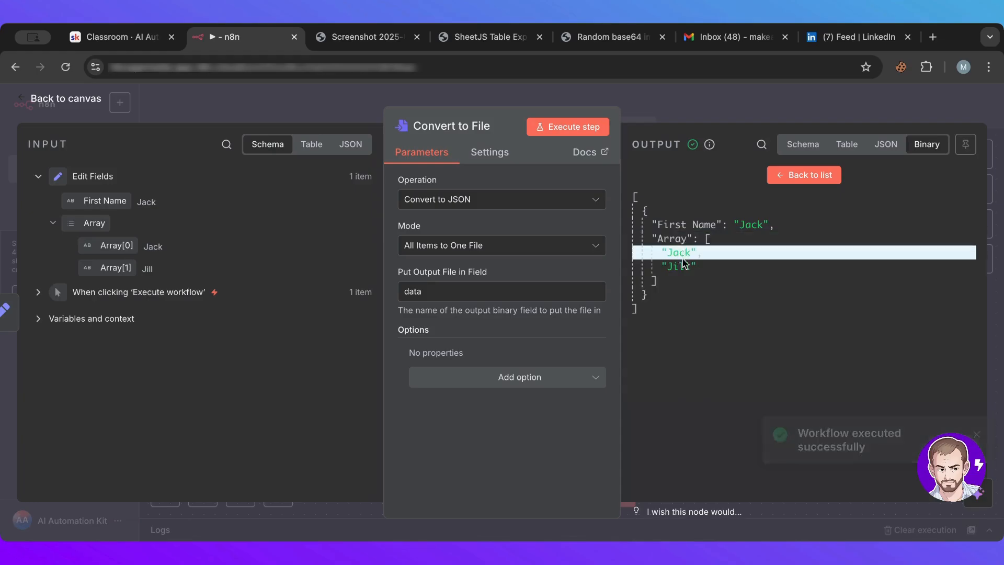
Switch the operation to Convert to Text File, use First Name as the text input field, and execute the node
click(501, 208)
scroll(504, 297, down, 2)
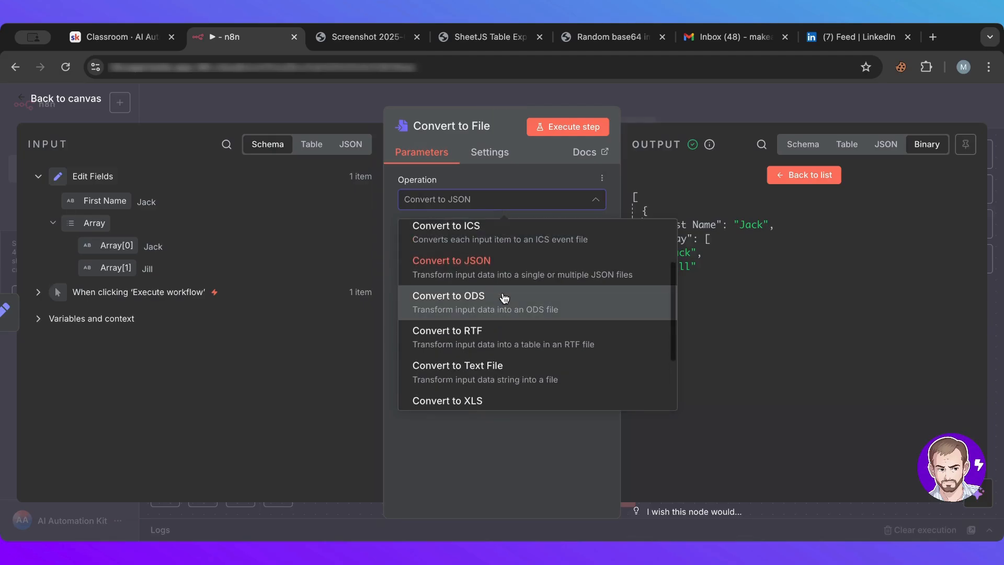
scroll(517, 345, down, 1)
click(524, 331)
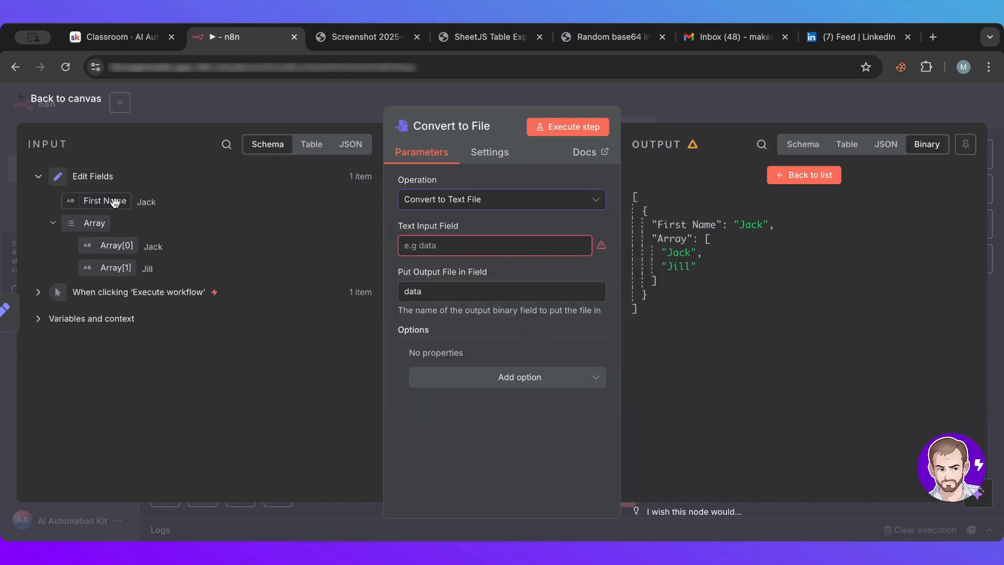
drag(111, 199, 414, 244)
click(565, 127)
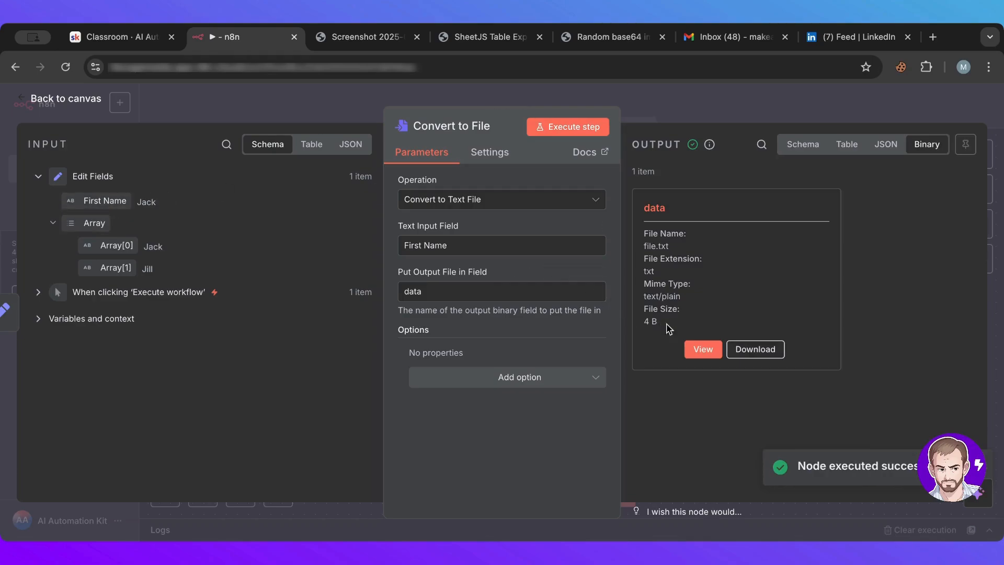
View the generated text file's content and check which extra options the text conversion offers
click(703, 349)
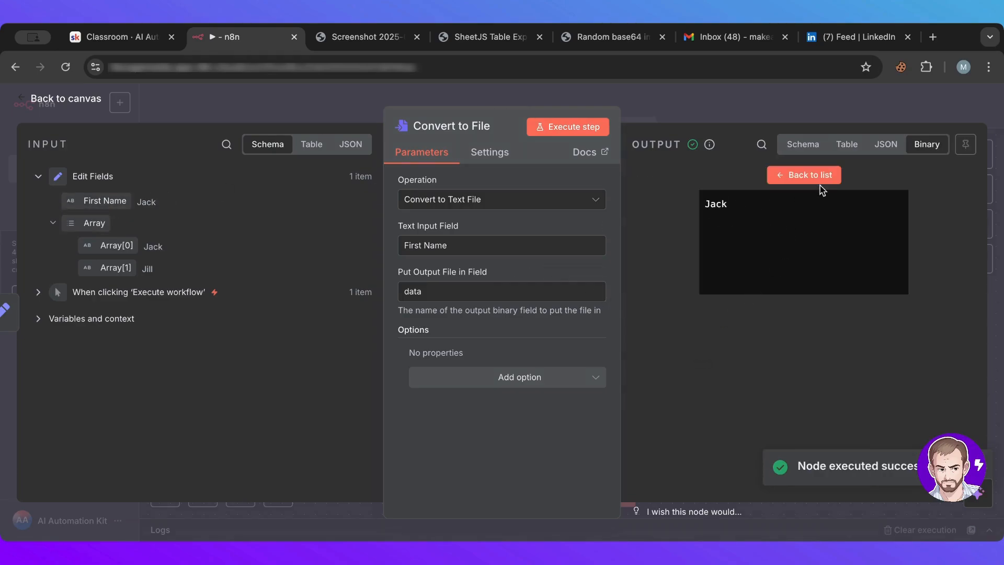
click(801, 179)
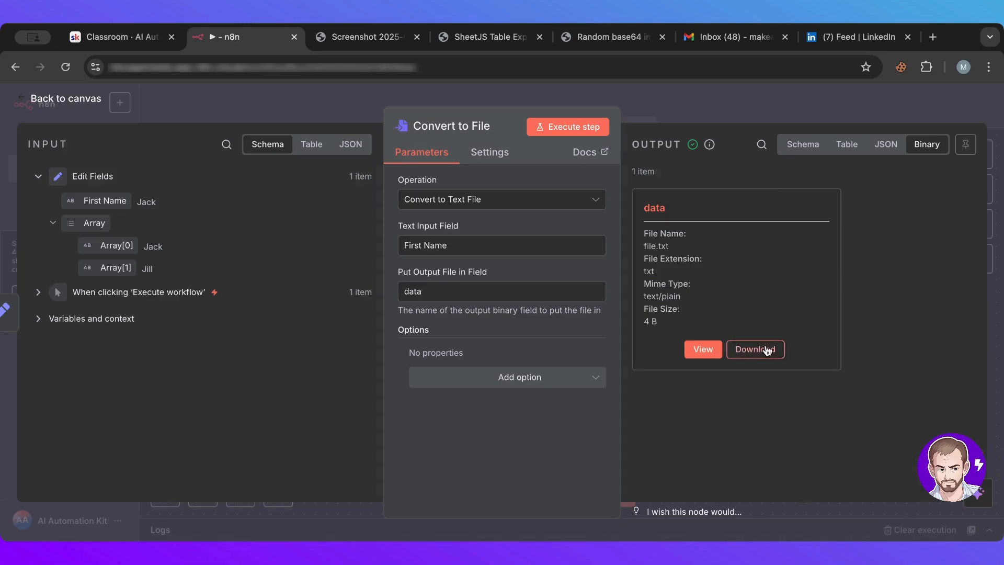
click(492, 369)
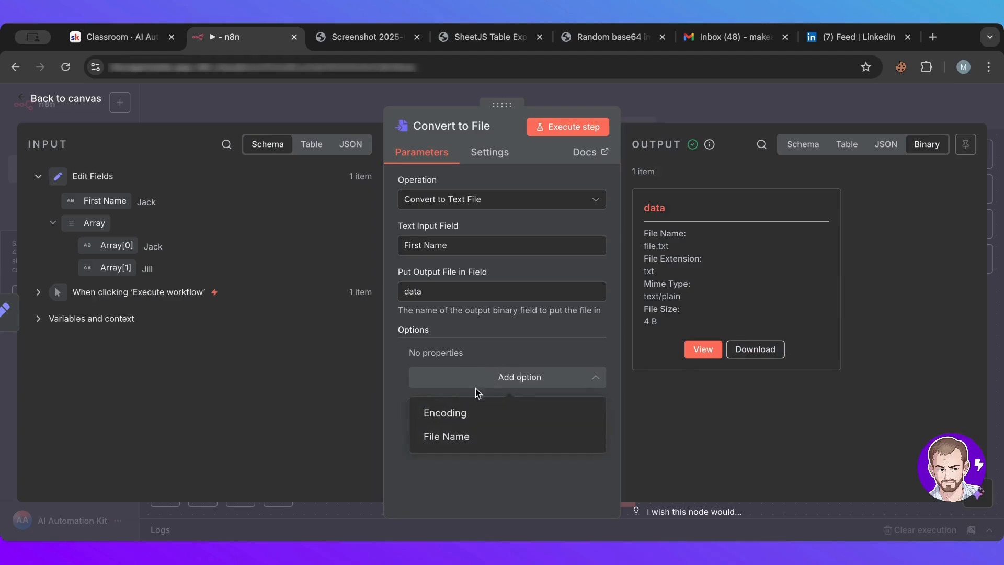
click(442, 336)
Switch the operation to Convert to XLS and look through the other available conversion operations
click(469, 201)
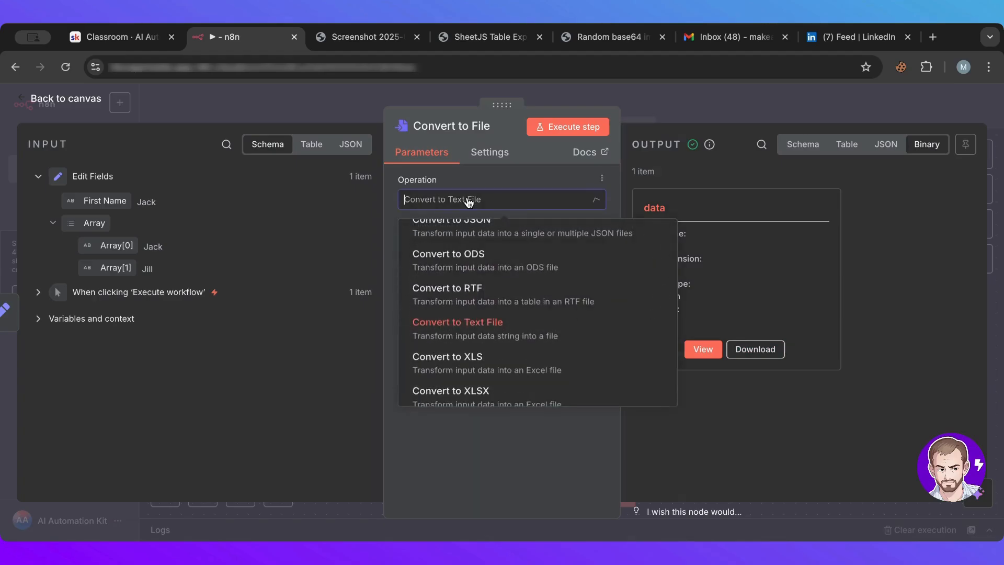
scroll(505, 349, down, 2)
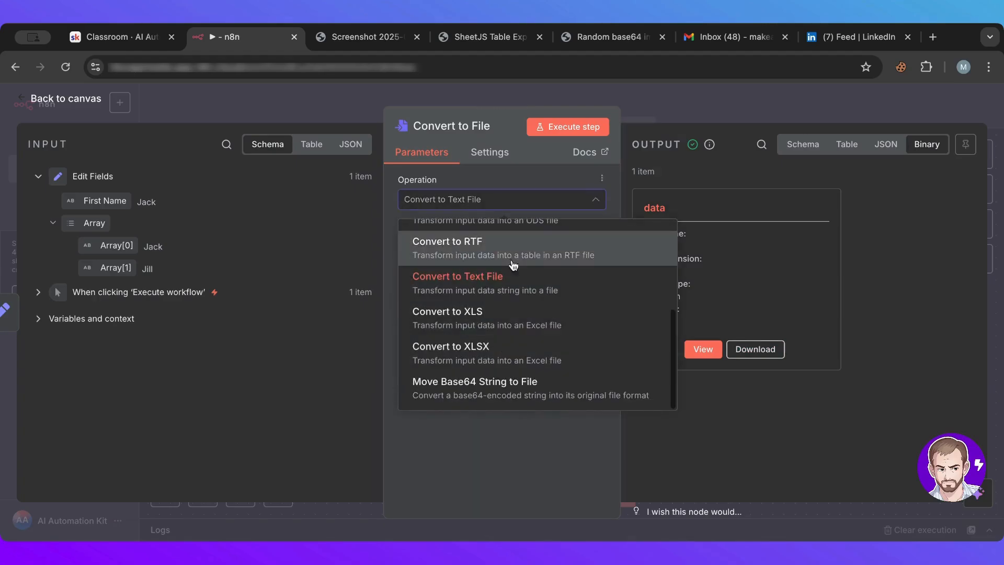
click(506, 313)
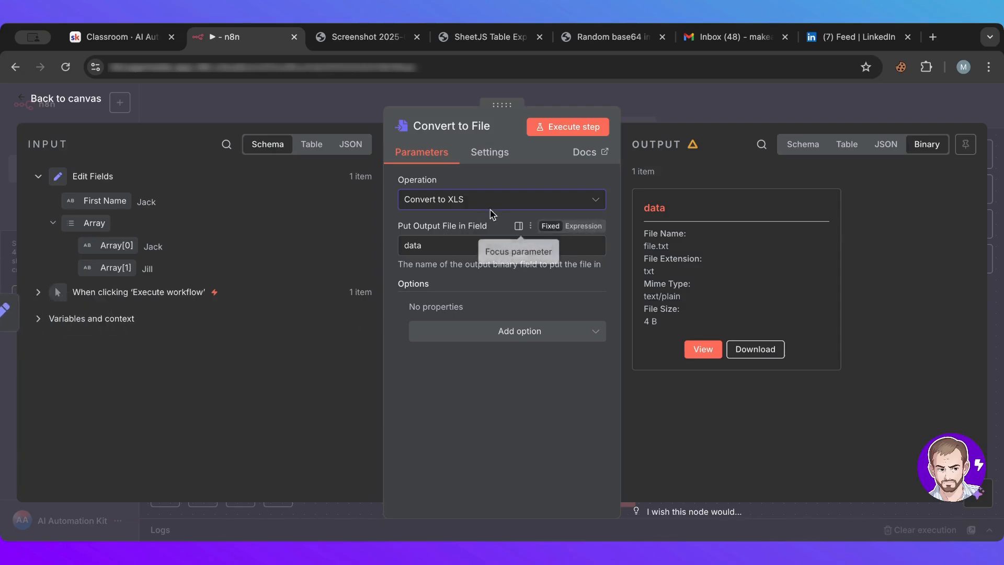
click(458, 202)
scroll(473, 246, up, 4)
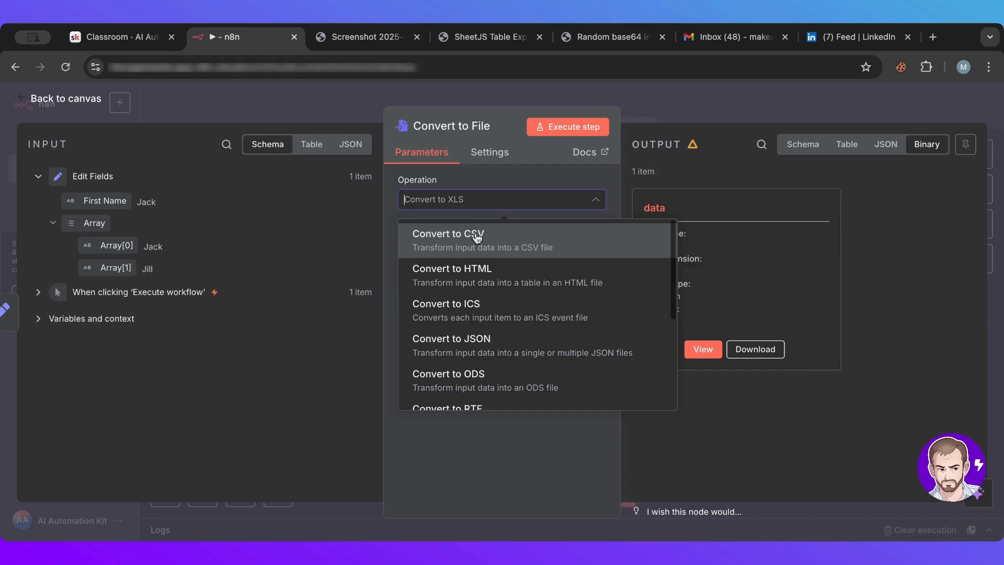
scroll(473, 282, down, 4)
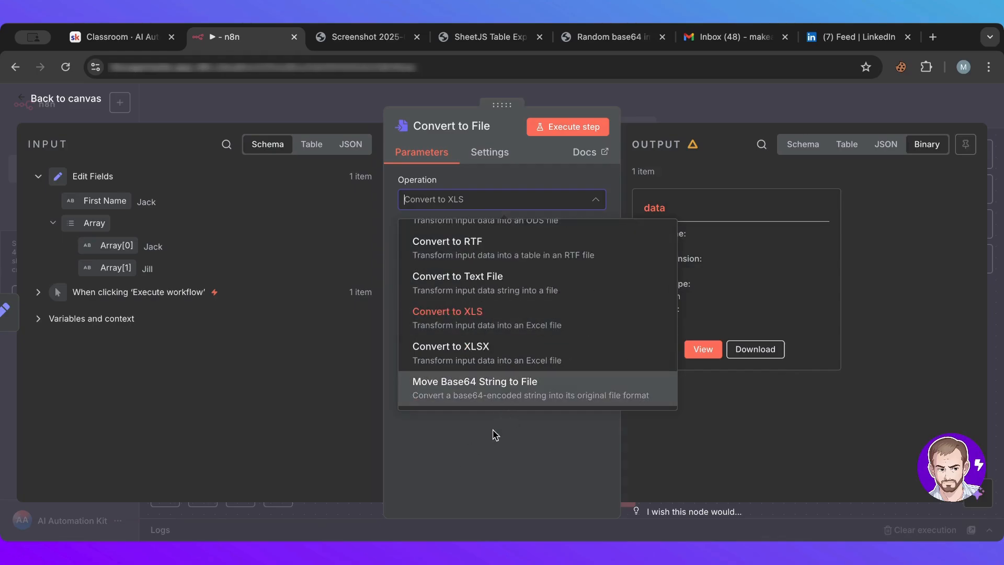
click(661, 303)
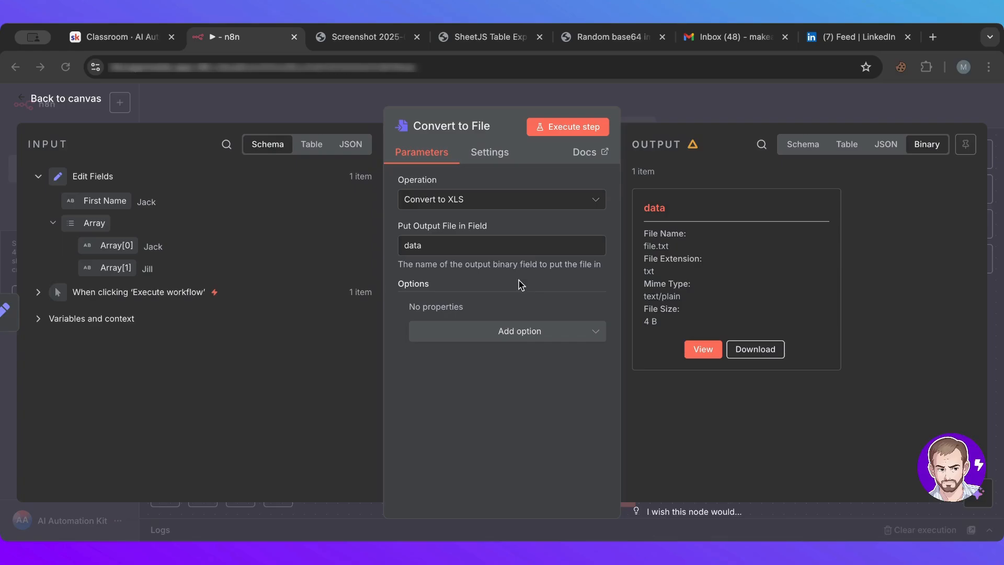
Change the Convert to File operation to Move Base64 String to File
click(502, 199)
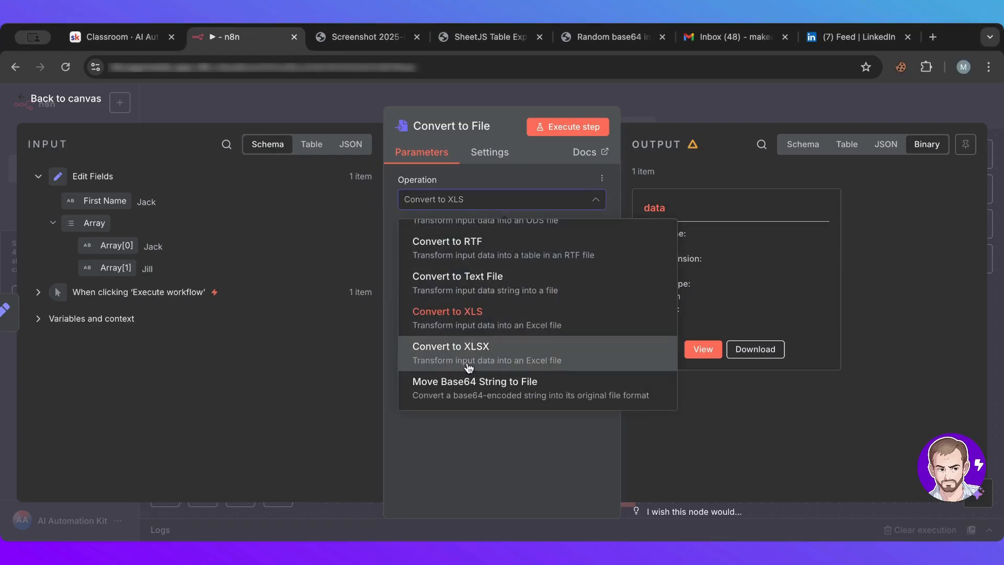
click(436, 400)
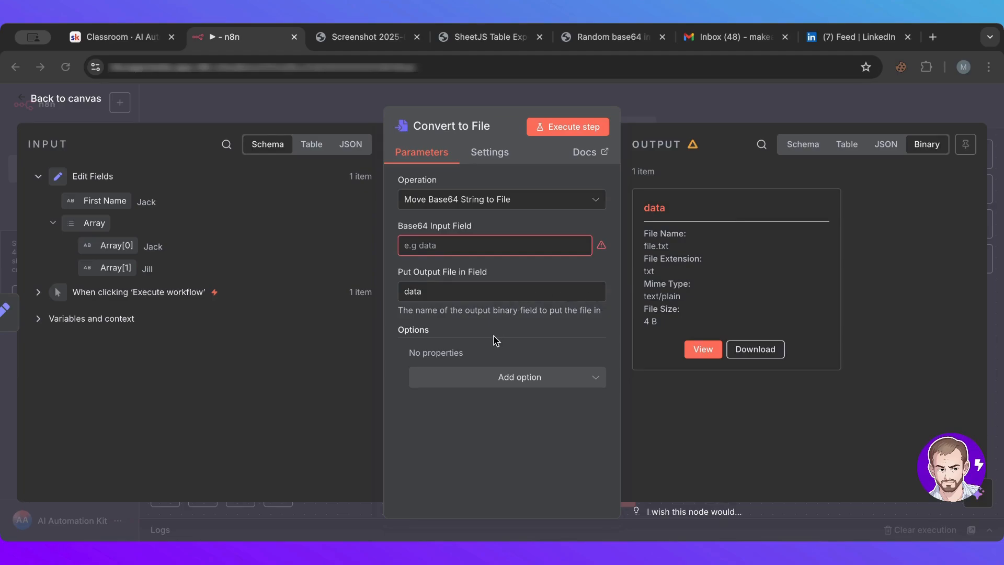
click(501, 199)
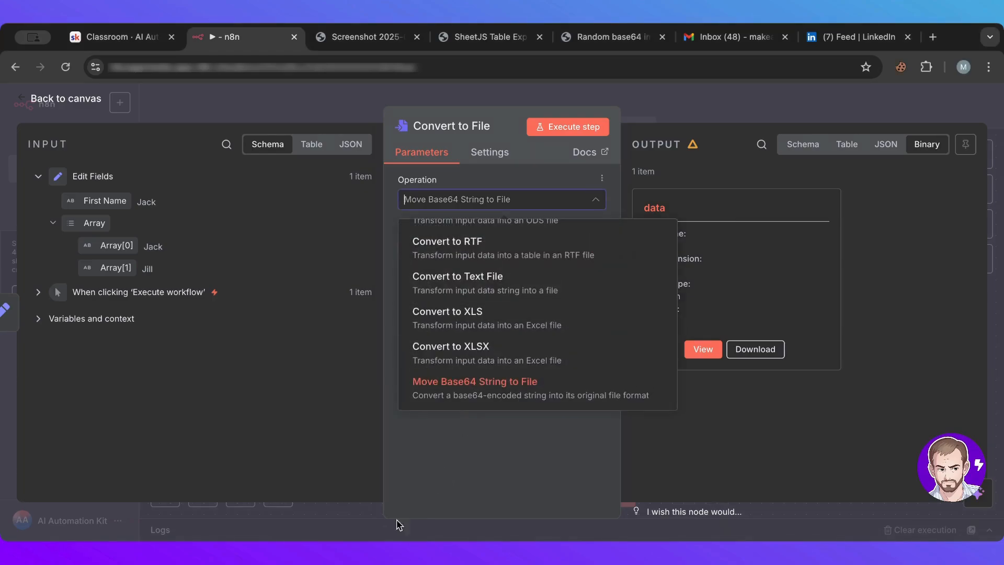
Switch to the Random base64 image page and try to copy the entire base64 image string
click(622, 37)
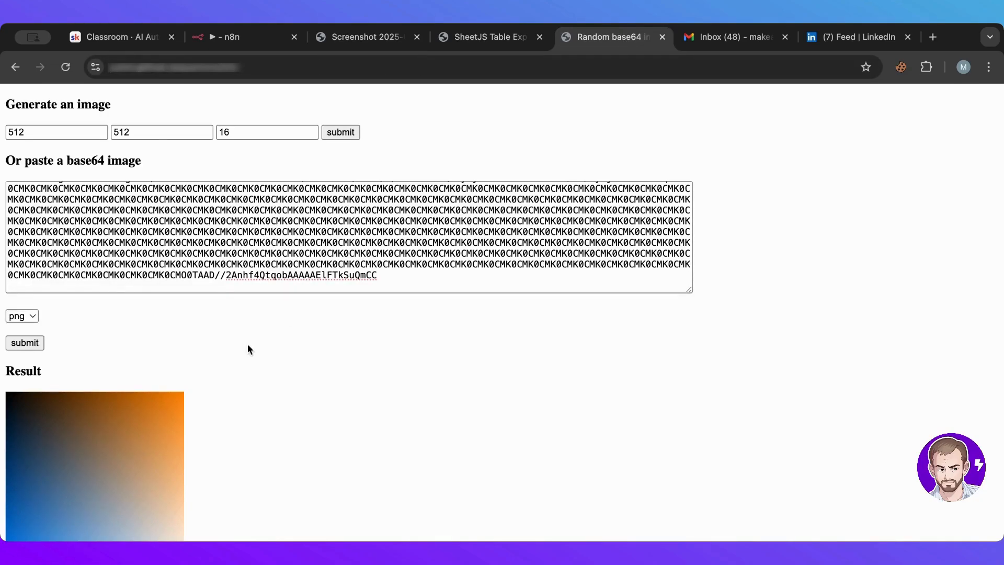
click(176, 202)
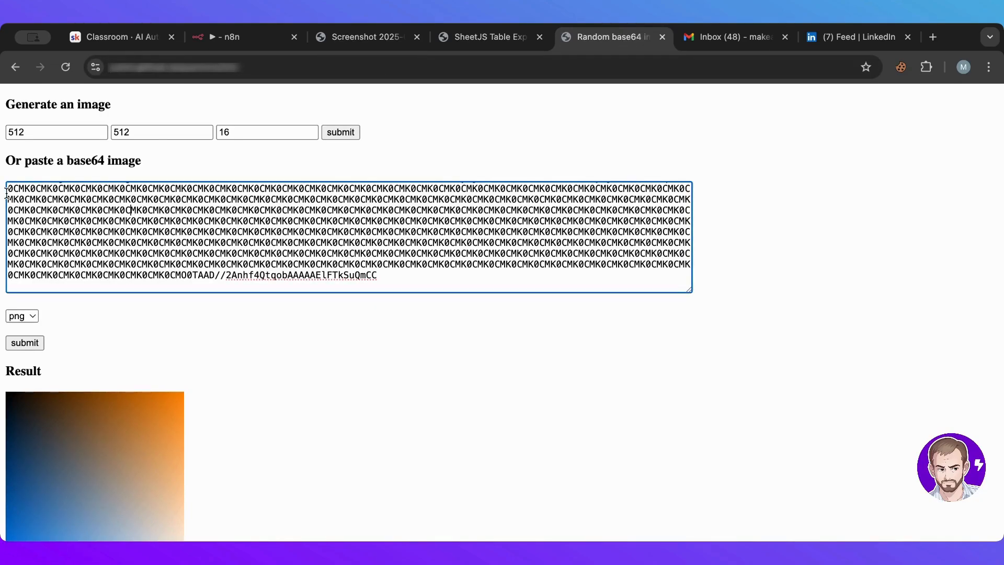
drag(9, 188, 475, 276)
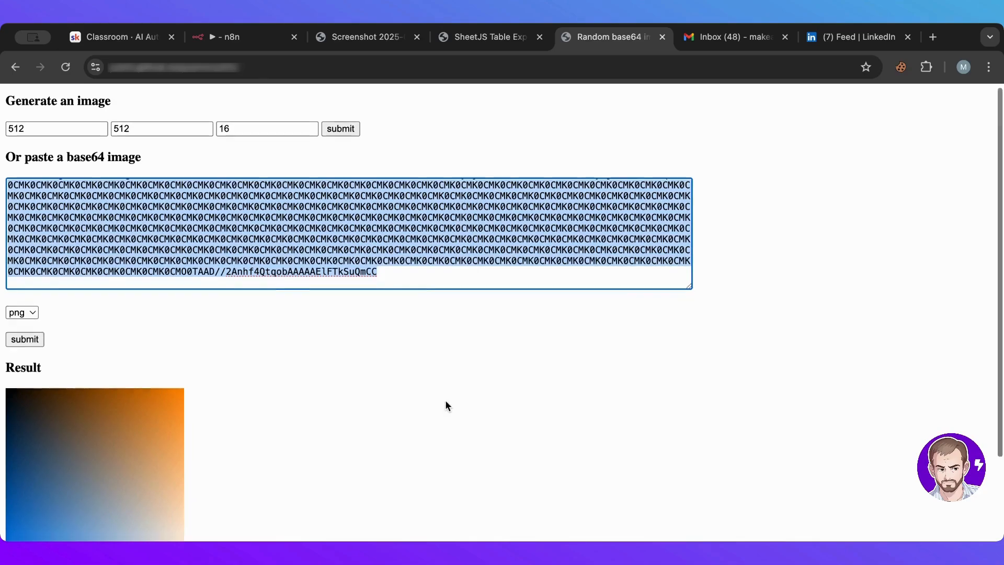
scroll(445, 399, down, 3)
scroll(212, 189, up, 1)
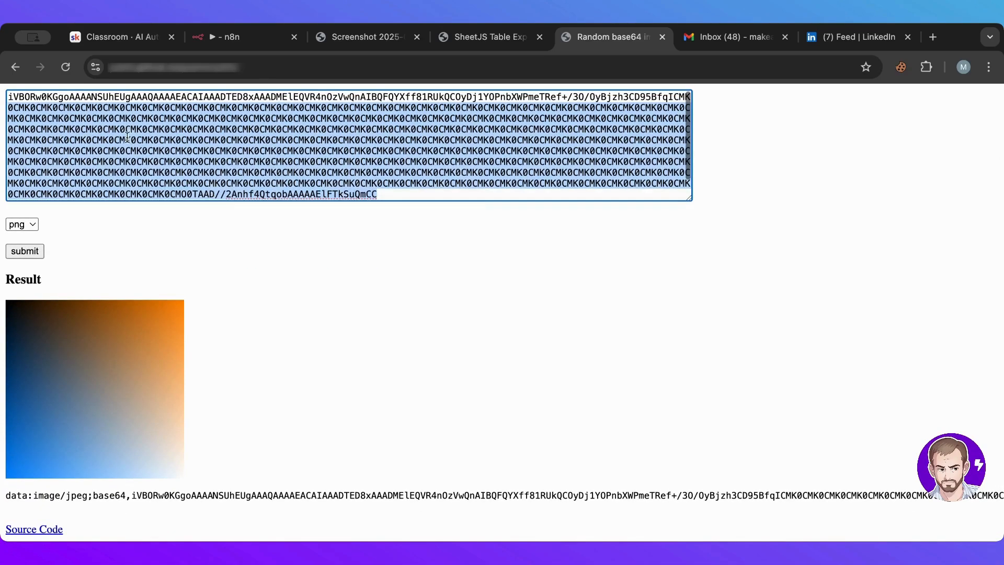
triple_click(144, 103)
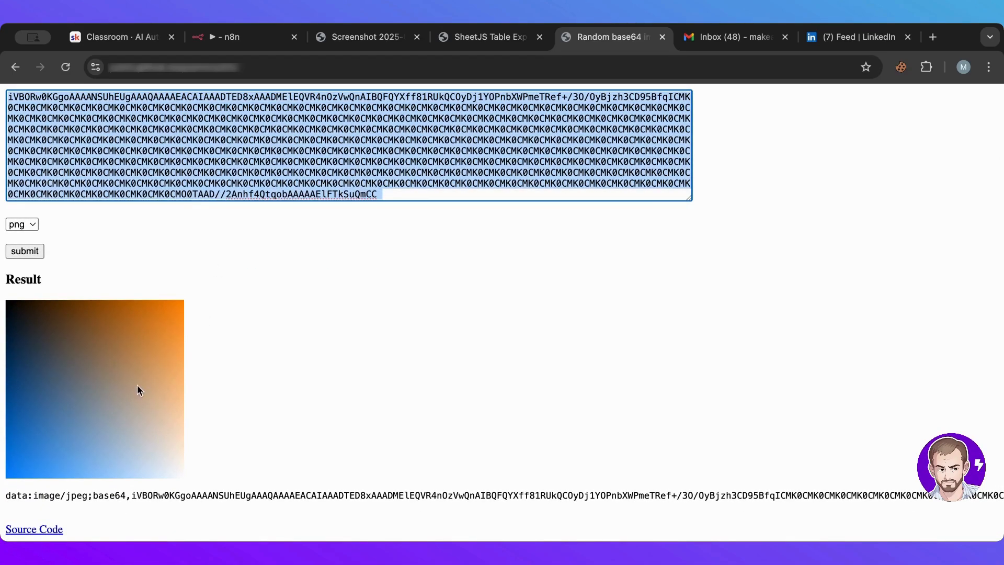
Return to n8n, try to paste the base64 string as the Base64 Input Field, and clear the field again
click(256, 42)
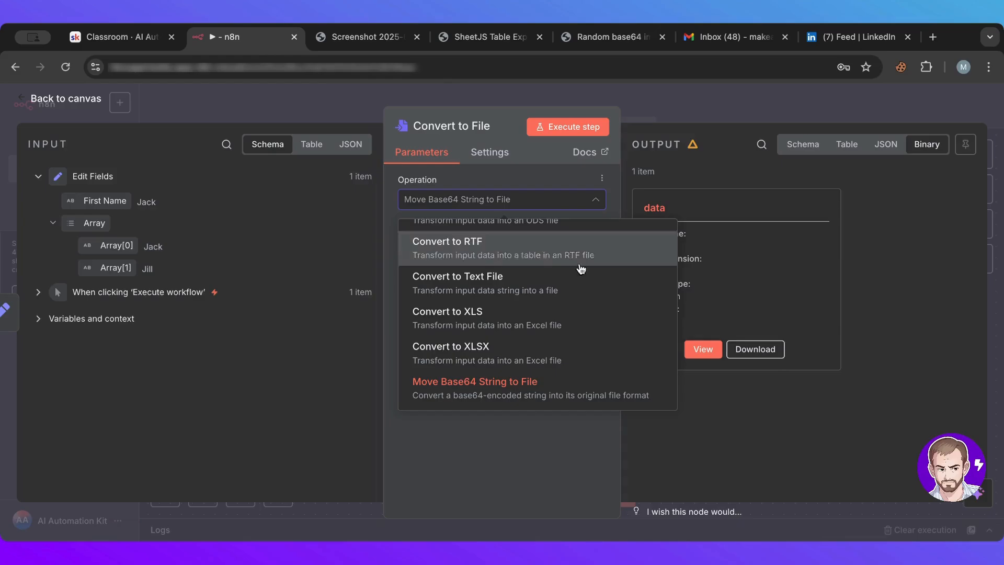
click(488, 483)
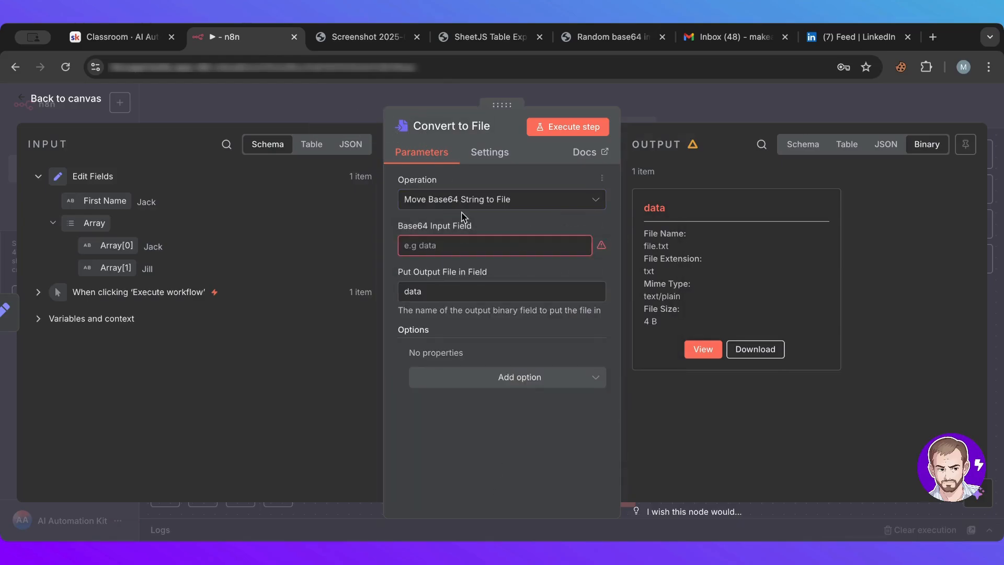
click(440, 242)
key(ctrl+v)
key(ctrl+a)
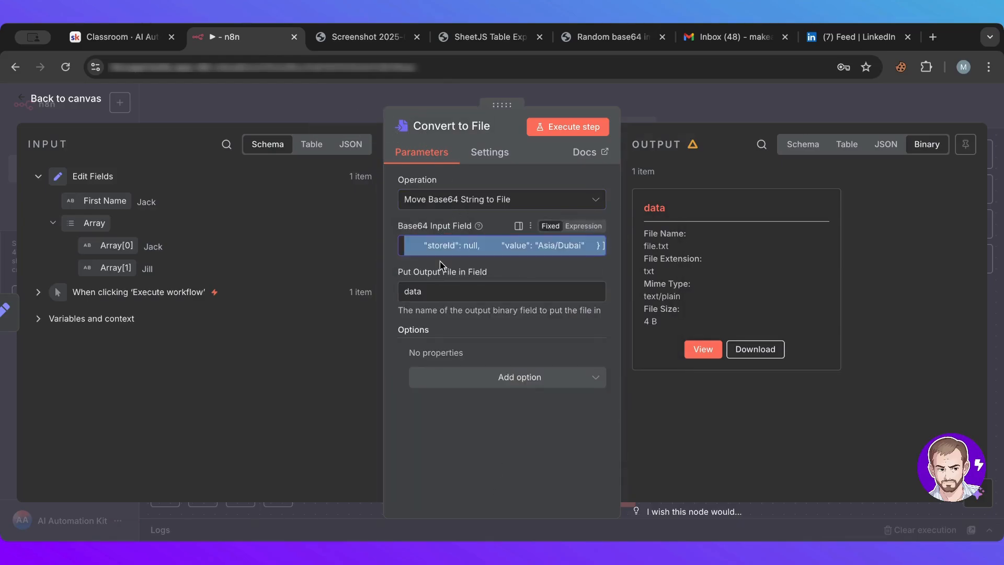
key(BackSpace)
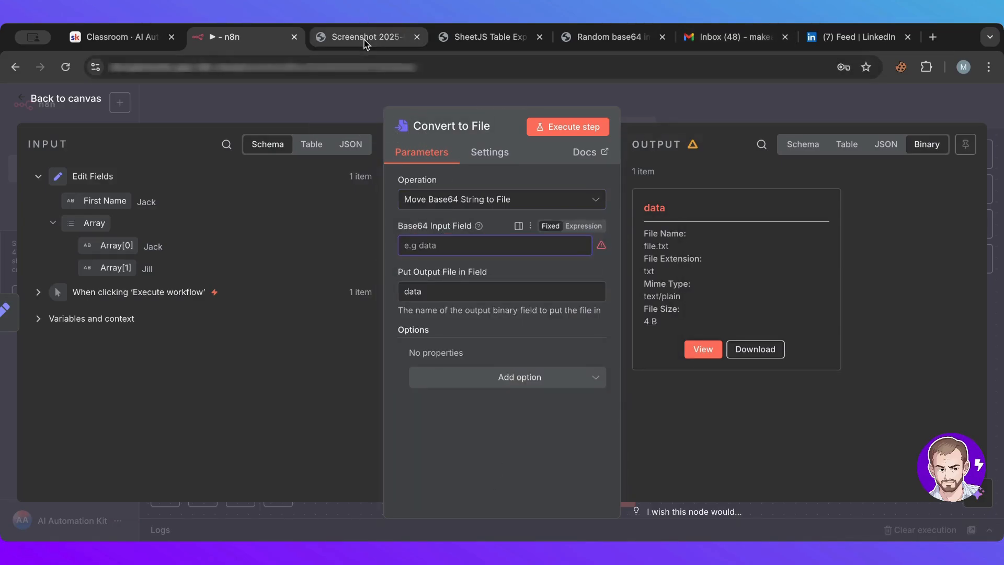
Go back to the Random base64 image page and copy the complete base64 string from the text area
click(598, 38)
click(430, 248)
double_click(338, 145)
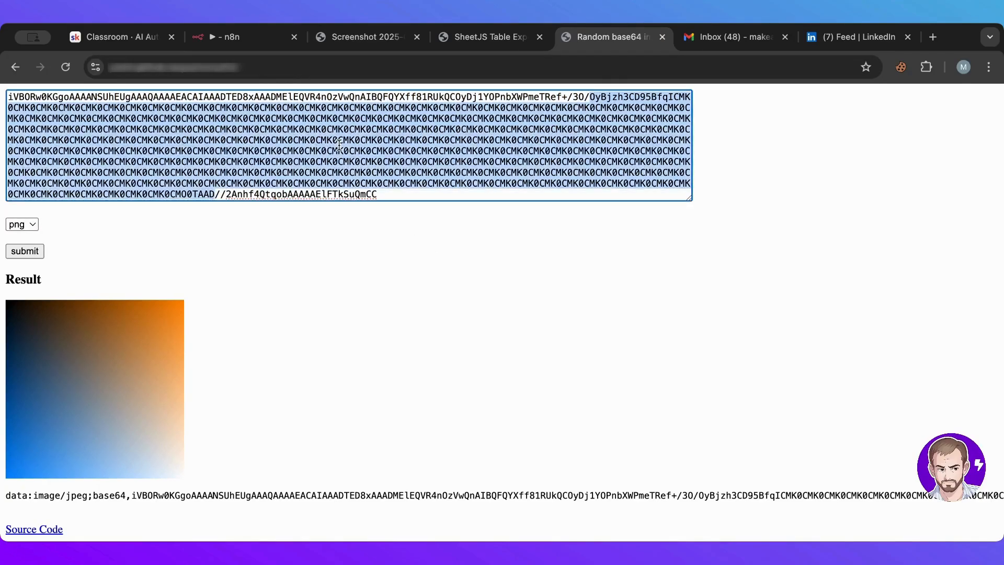
triple_click(339, 146)
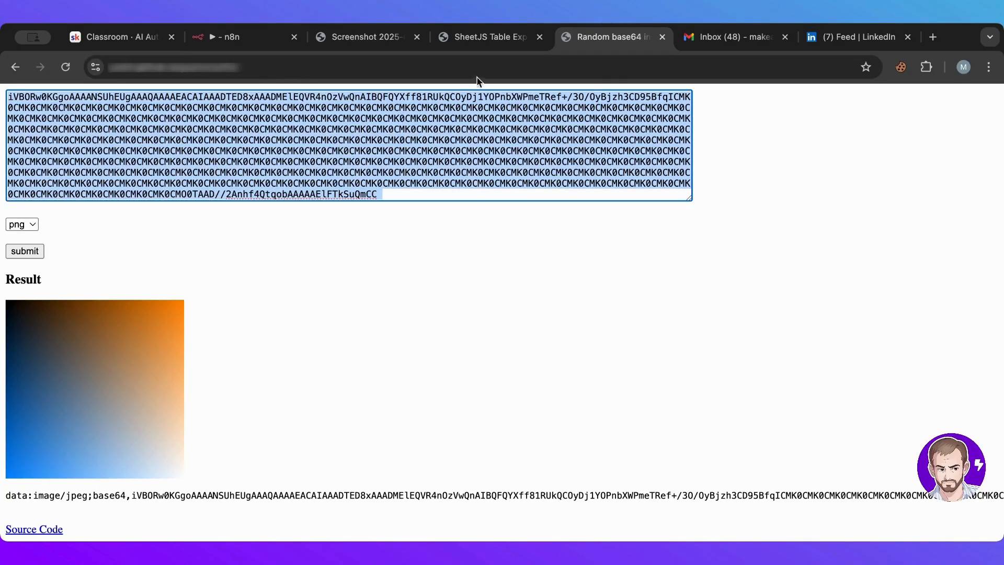
Return to n8n and try executing the node with the raw base64 string pasted as the Base64 Input Field
click(256, 37)
click(444, 243)
key(ctrl+v)
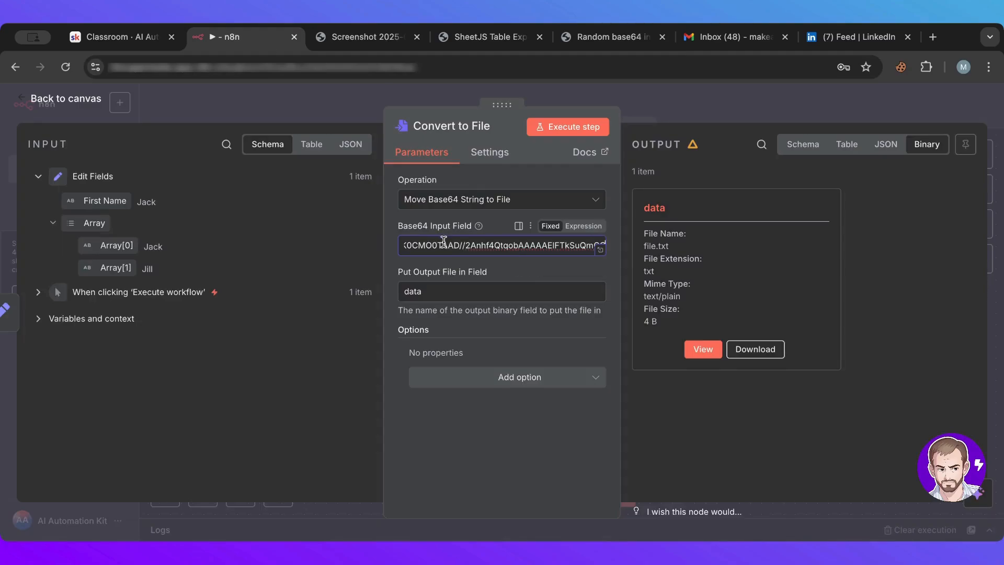
triple_click(443, 245)
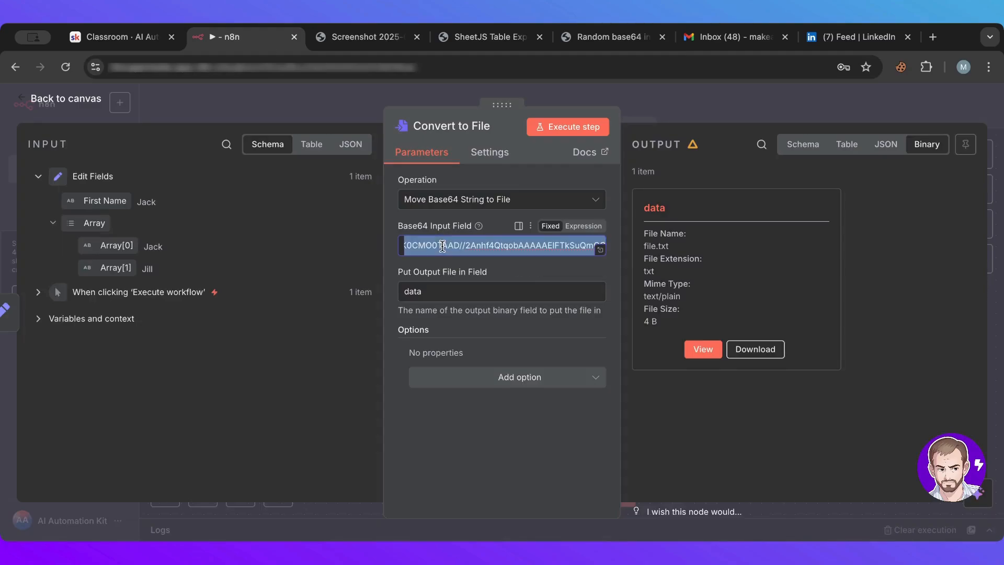
click(563, 136)
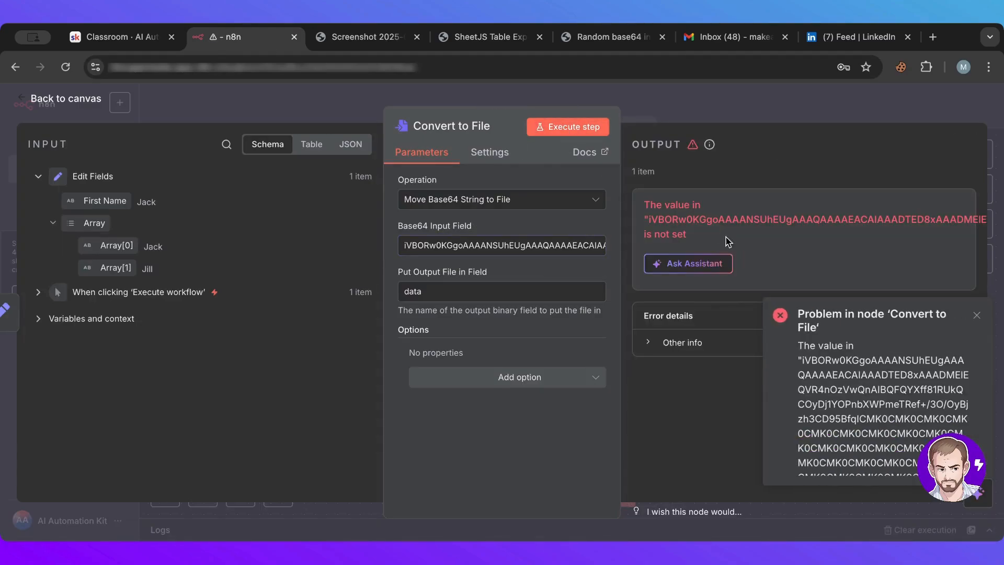
Add a String field named Image to the Edit Fields node with the copied base64 string as its value
click(698, 111)
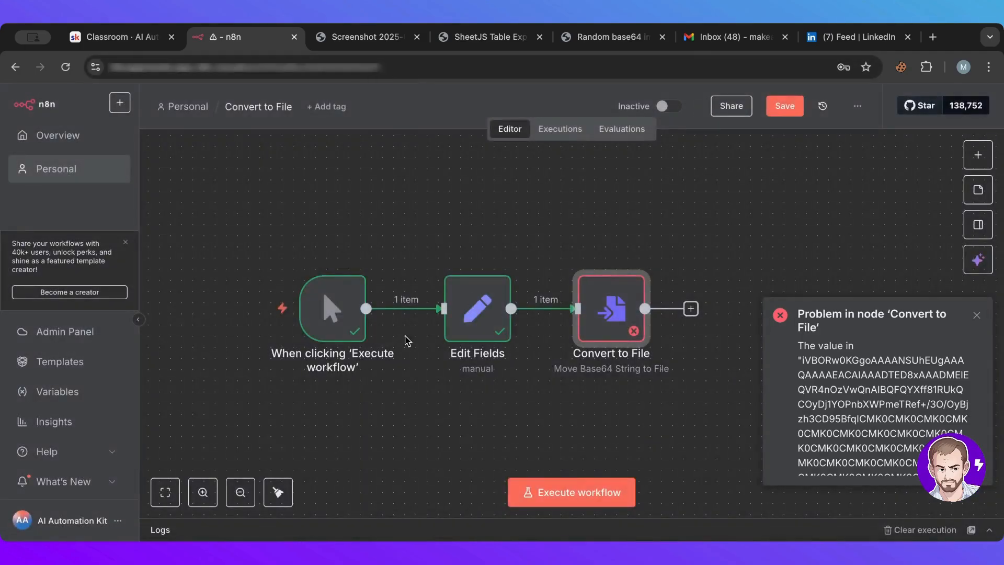
double_click(477, 316)
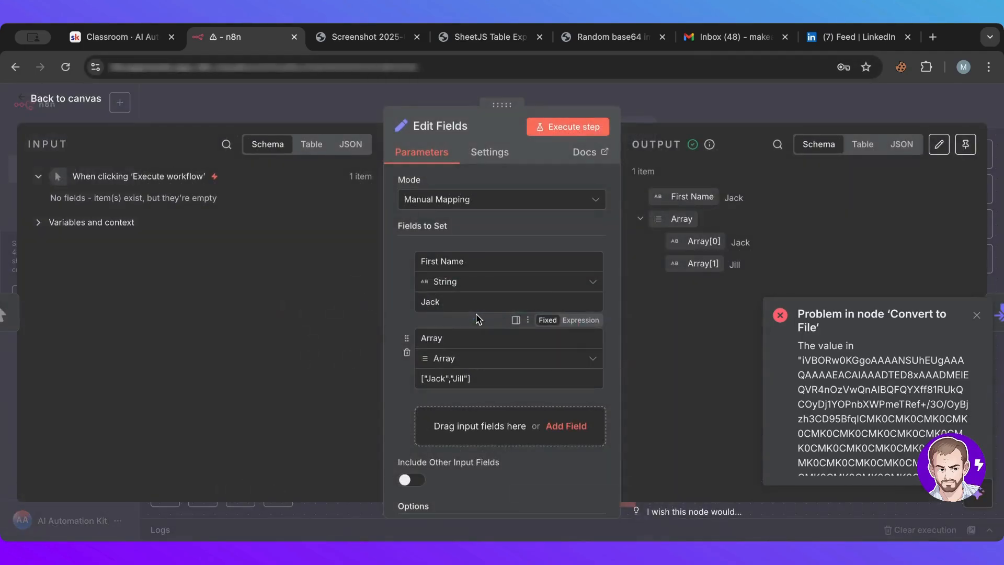
click(453, 432)
click(447, 351)
text(Ima)
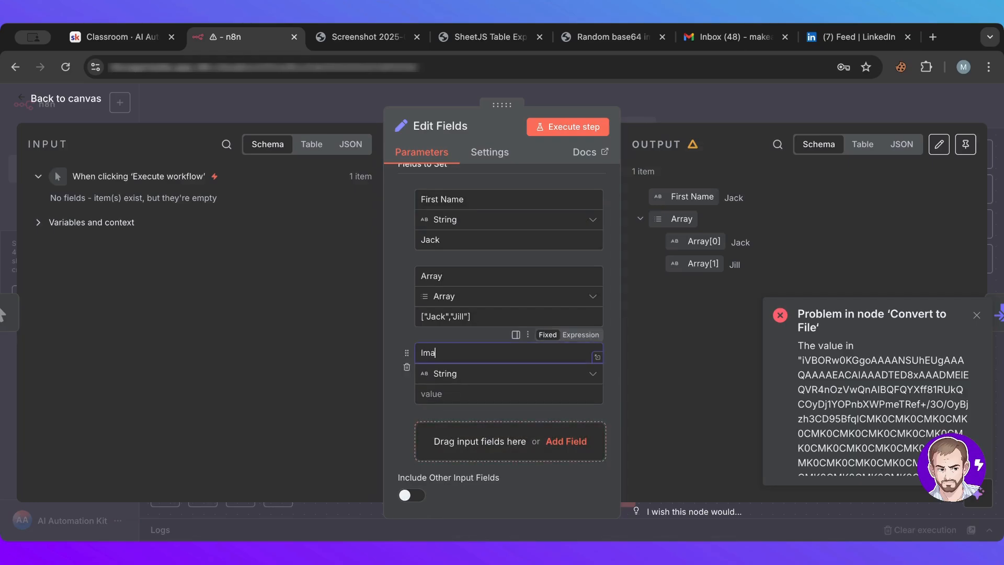
text(ge)
click(491, 393)
key(ctrl+v)
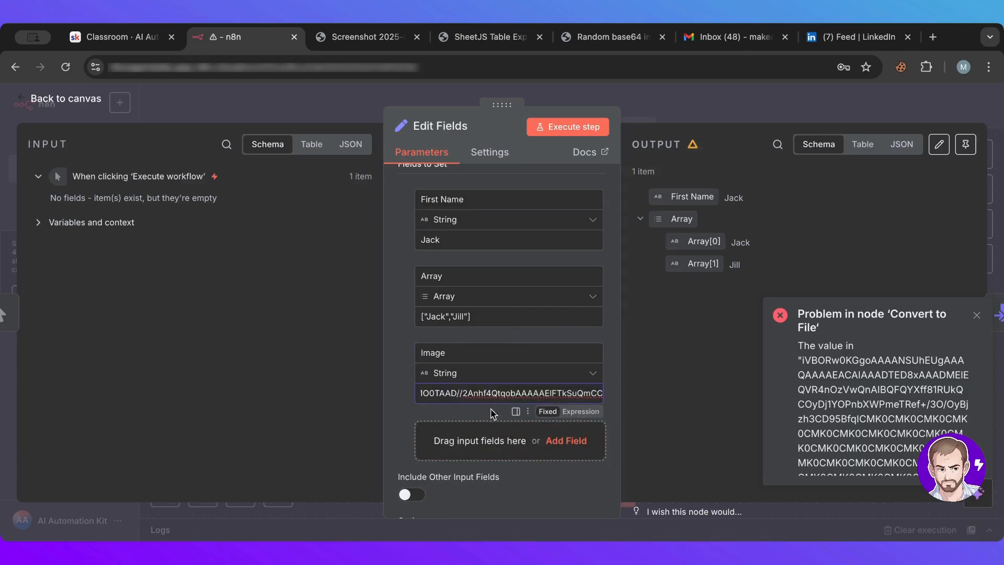
click(639, 111)
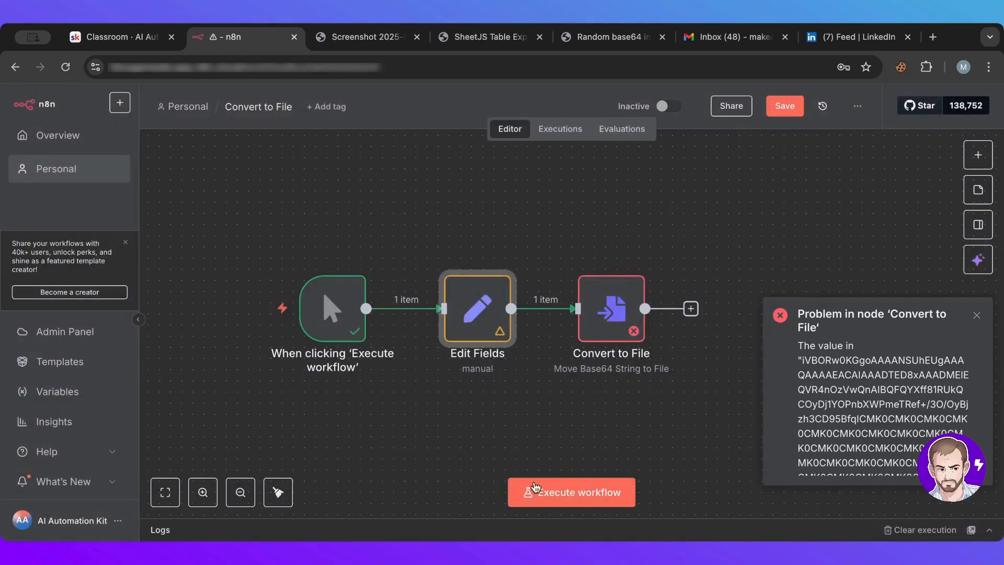
Execute the whole workflow from the canvas to pass the new Image field to Convert to File
double_click(596, 327)
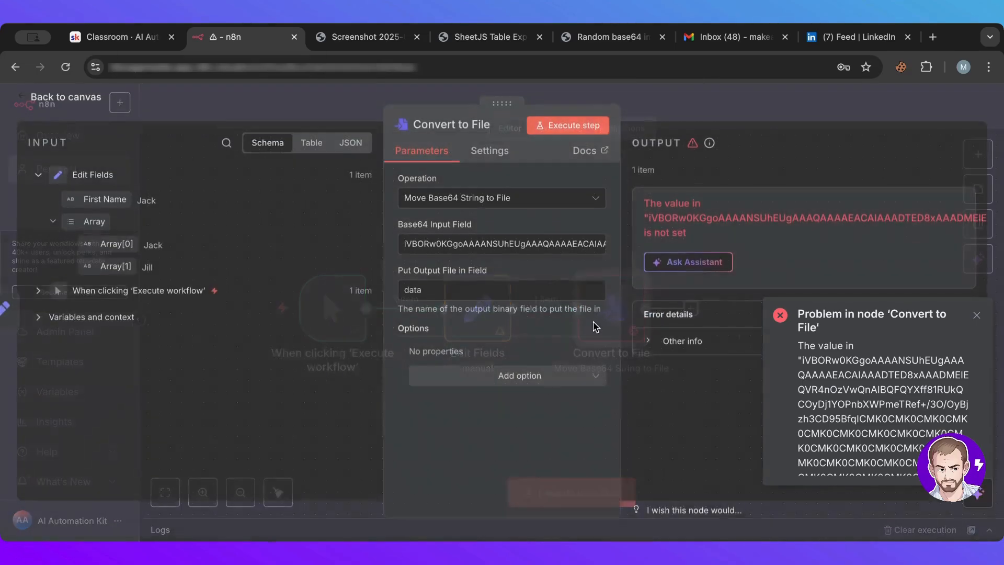
click(355, 85)
click(579, 481)
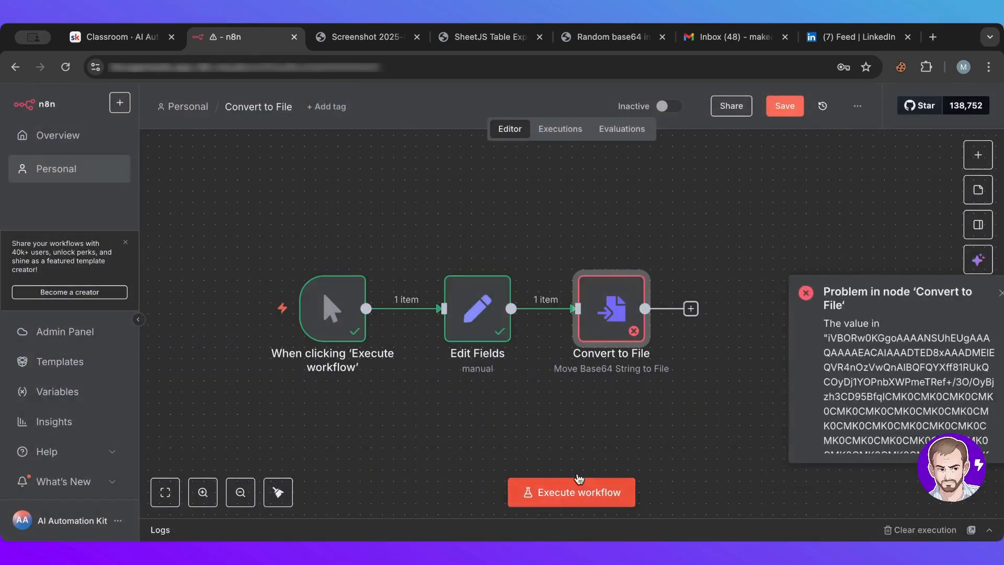
Replace the raw string in the Convert to File node's Base64 Input Field with the Image field name
double_click(617, 324)
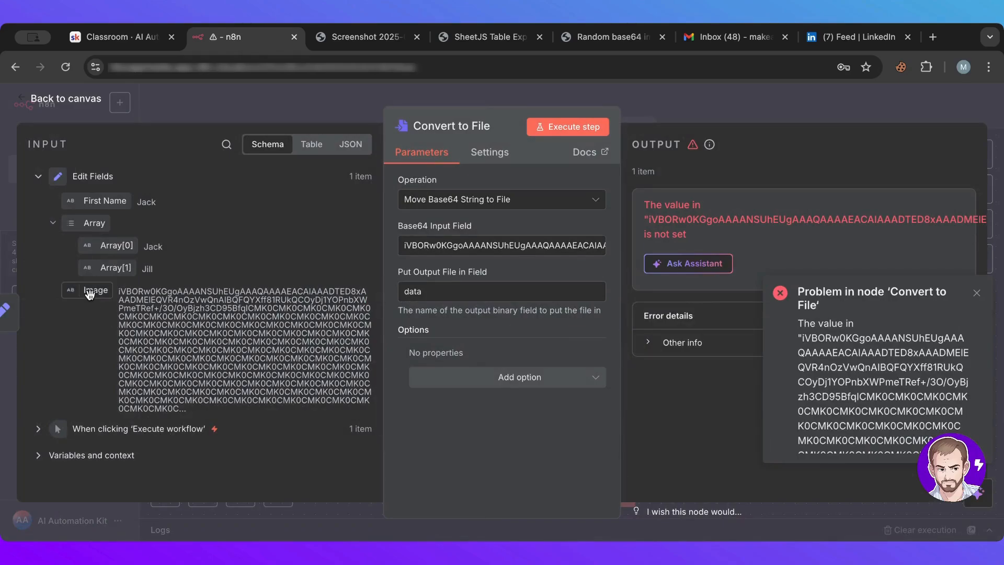
triple_click(423, 245)
key(BackSpace)
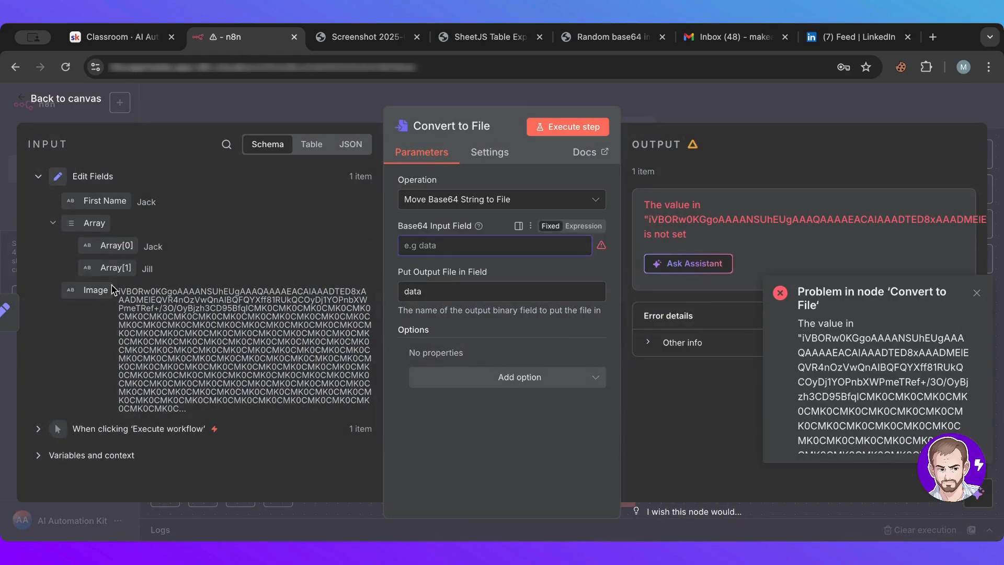
drag(113, 289, 452, 244)
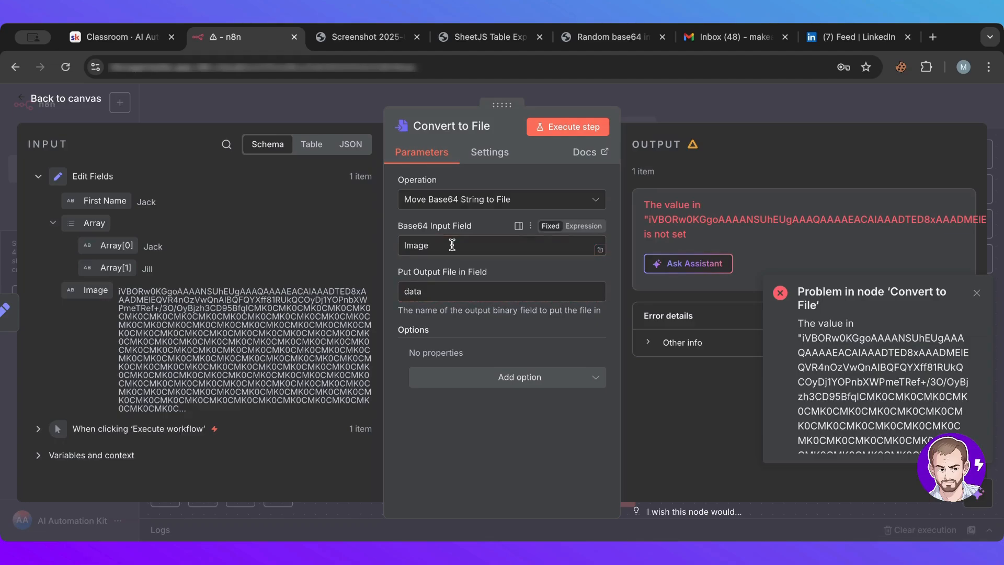
Execute the Convert to File node and view the image file it generates
click(567, 126)
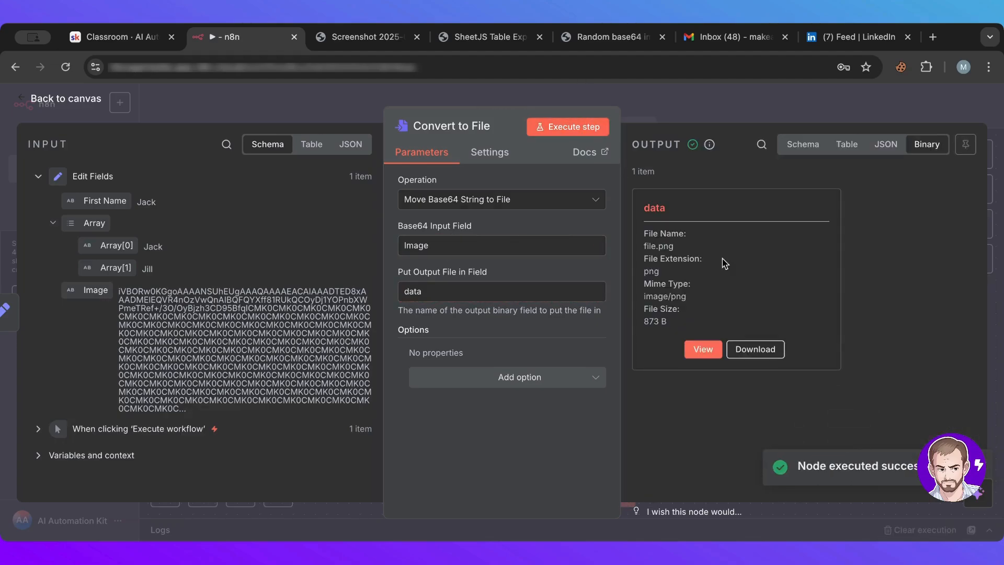
click(703, 348)
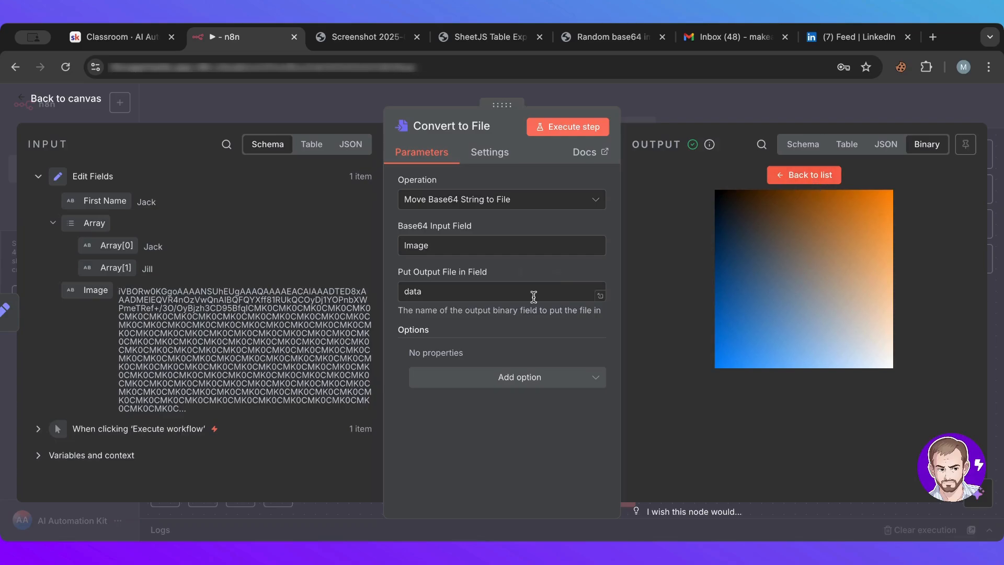
Compare the Image field's base64 string in the input data with the field name set in Base64 Input Field
drag(120, 290, 245, 400)
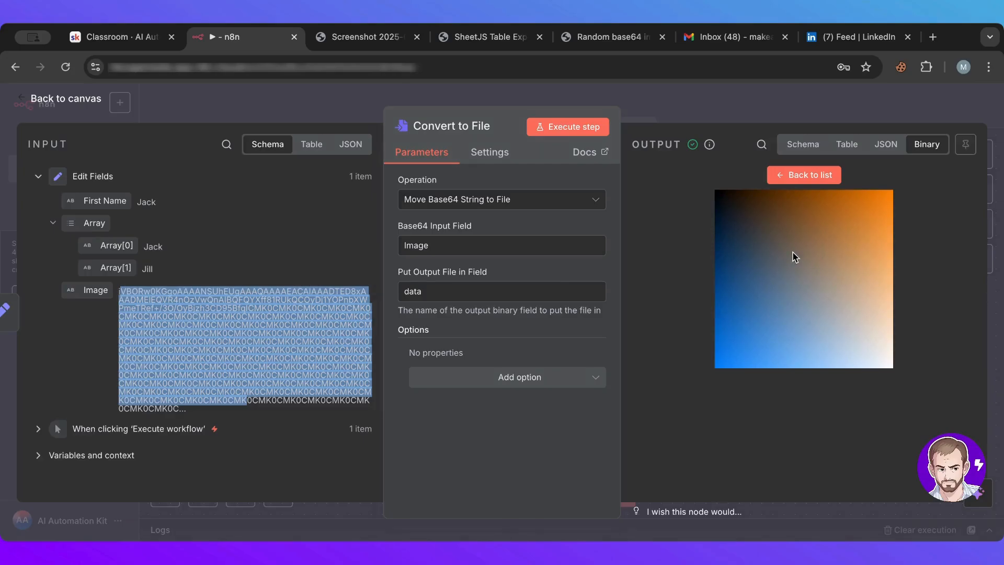
double_click(291, 343)
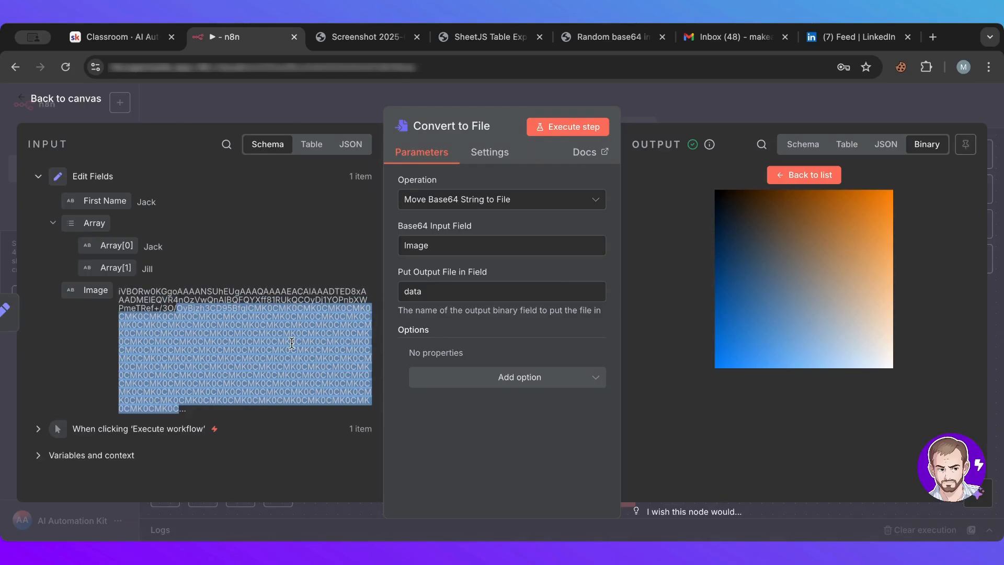
click(250, 306)
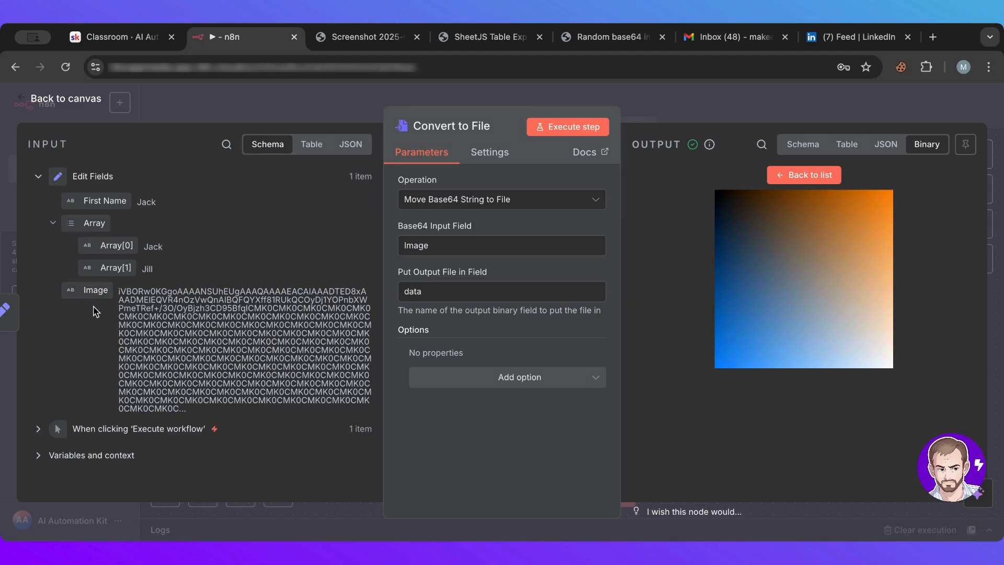
click(430, 246)
double_click(430, 246)
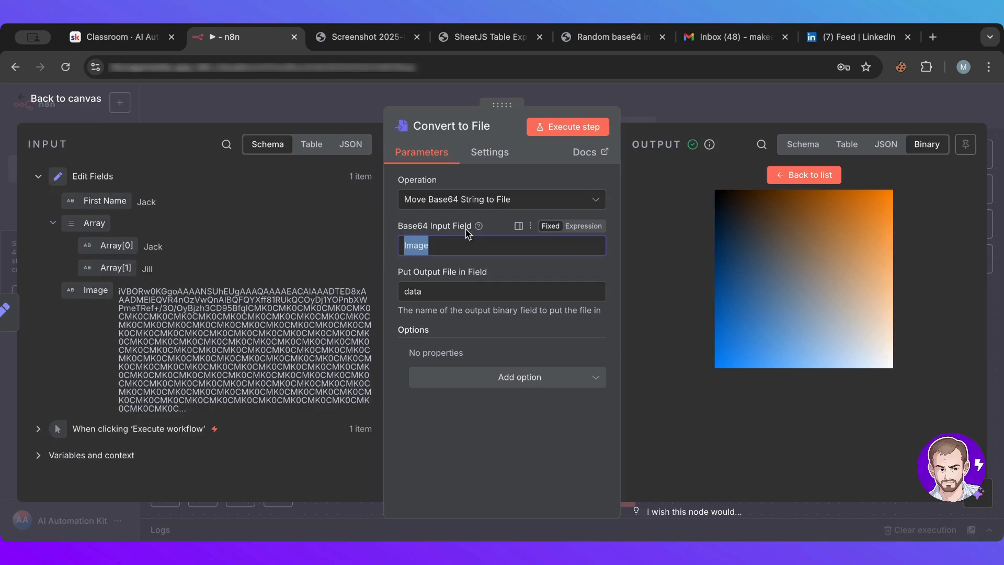
click(417, 245)
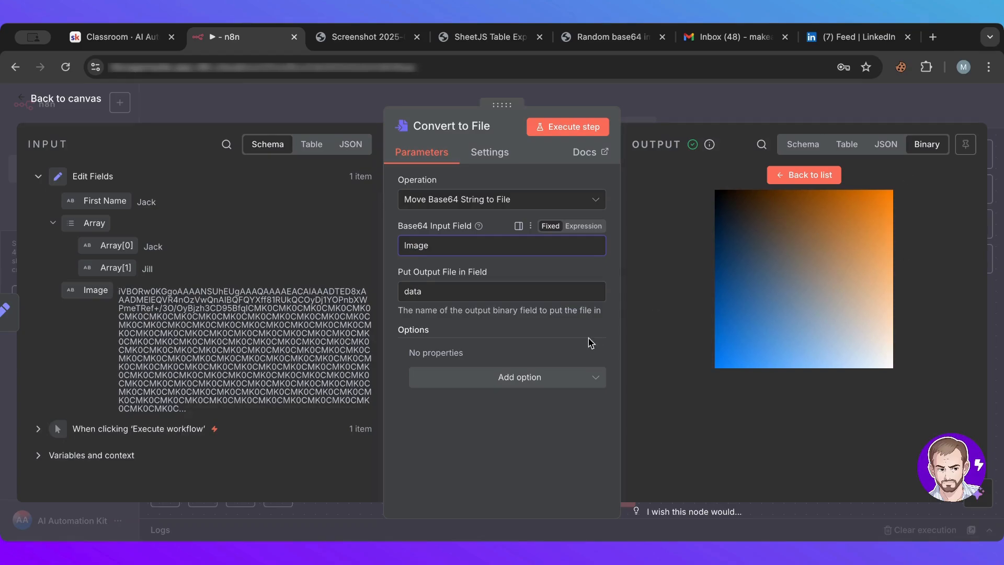
Review the conversion operations offered by the Convert to File node, keeping Move Base64 String to File selected
click(501, 200)
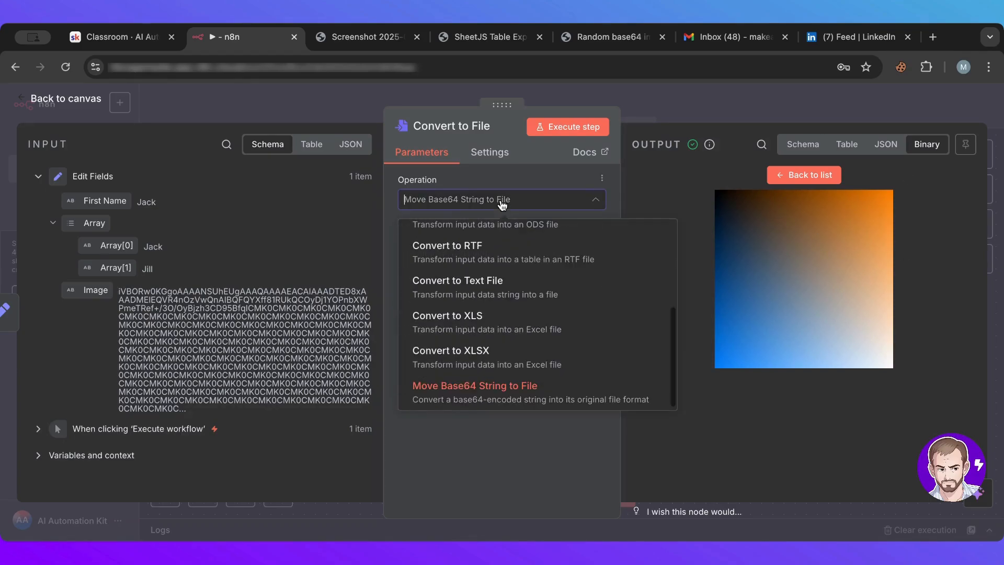
scroll(504, 319, up, 3)
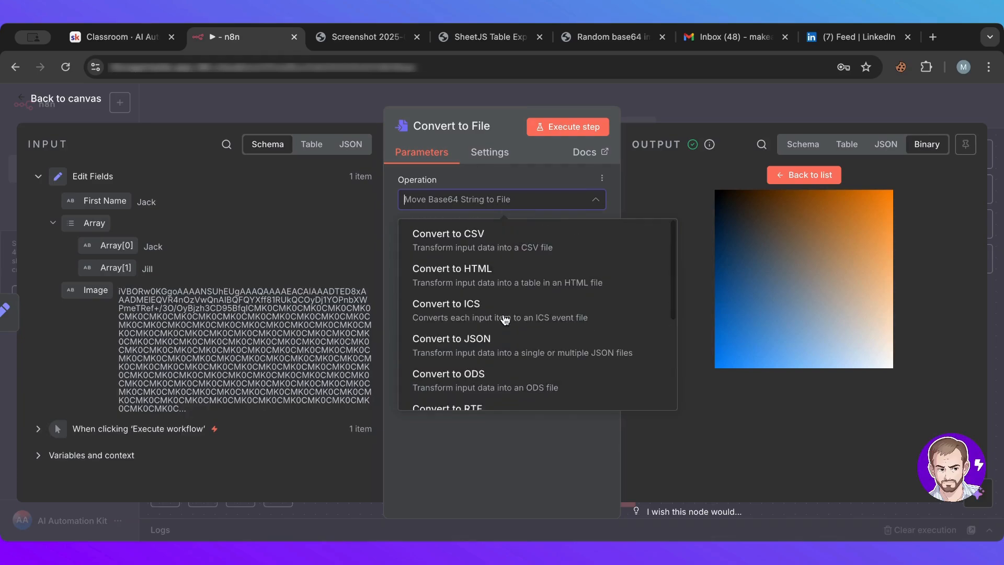
scroll(502, 311, down, 2)
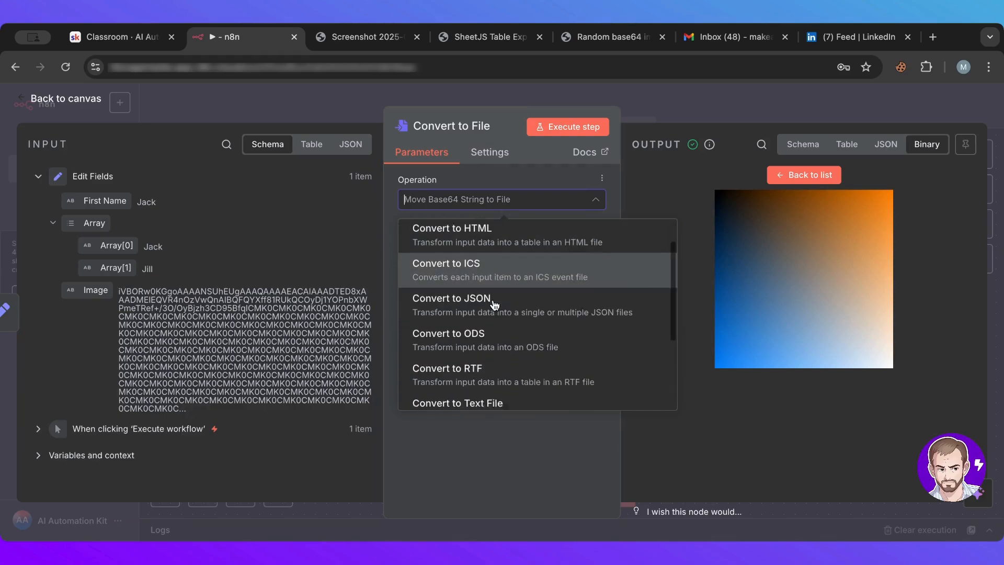
scroll(506, 339, down, 3)
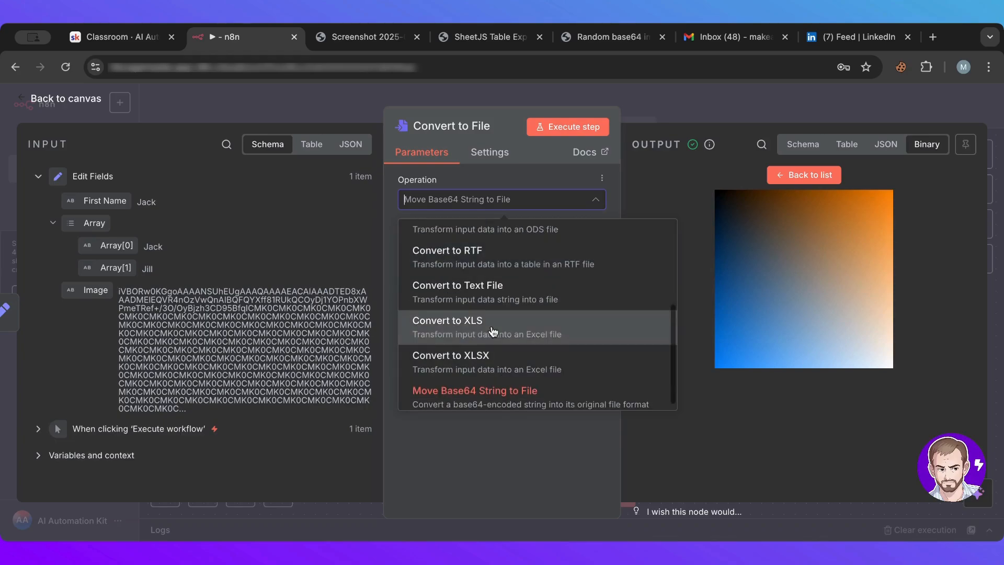
scroll(519, 280, up, 2)
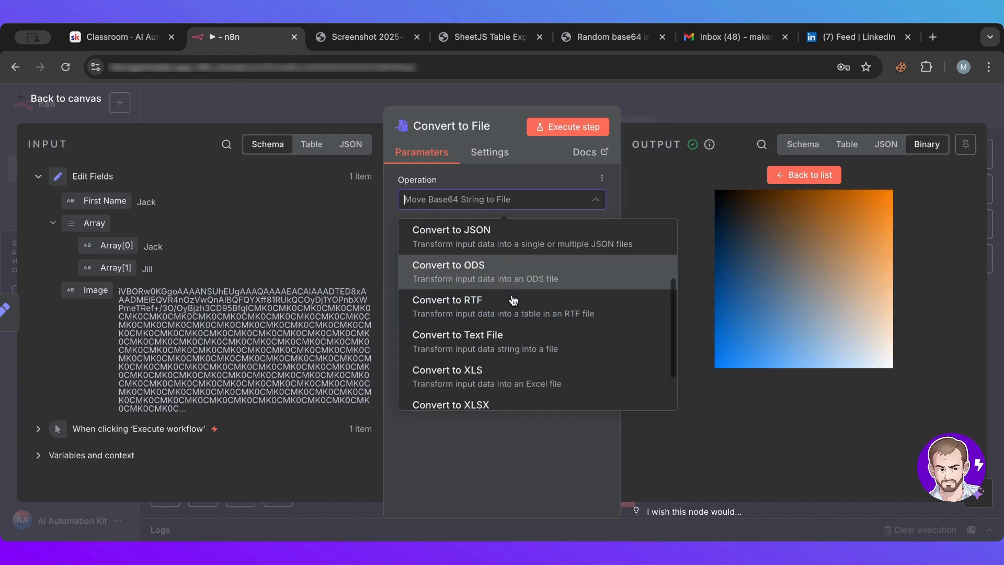
scroll(555, 311, down, 2)
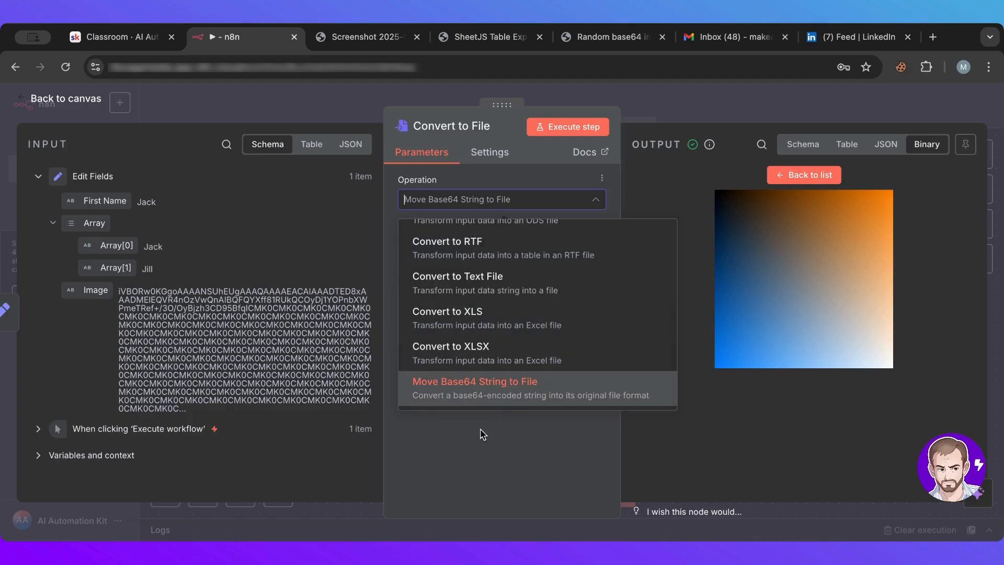
scroll(491, 363, up, 5)
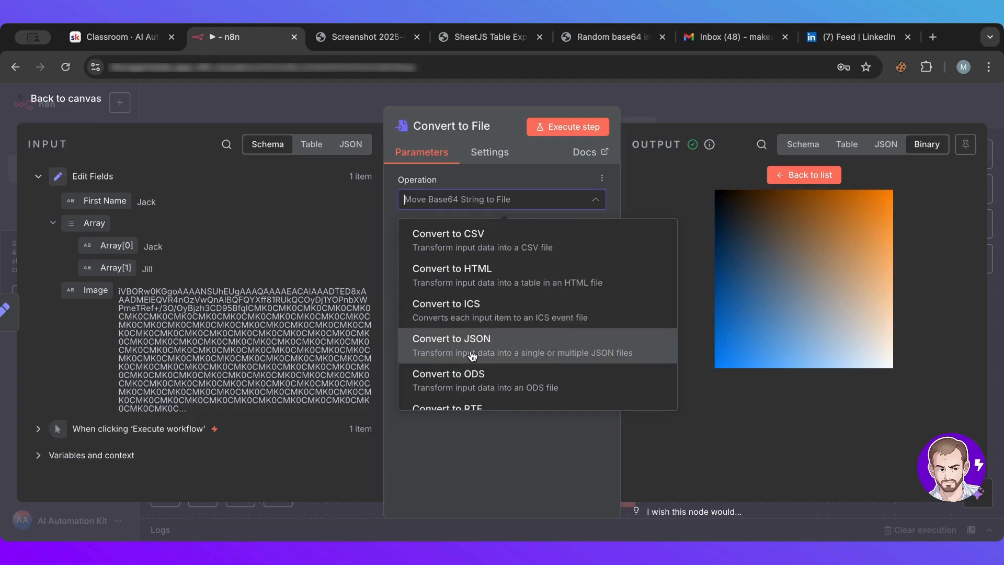
scroll(463, 370, down, 1)
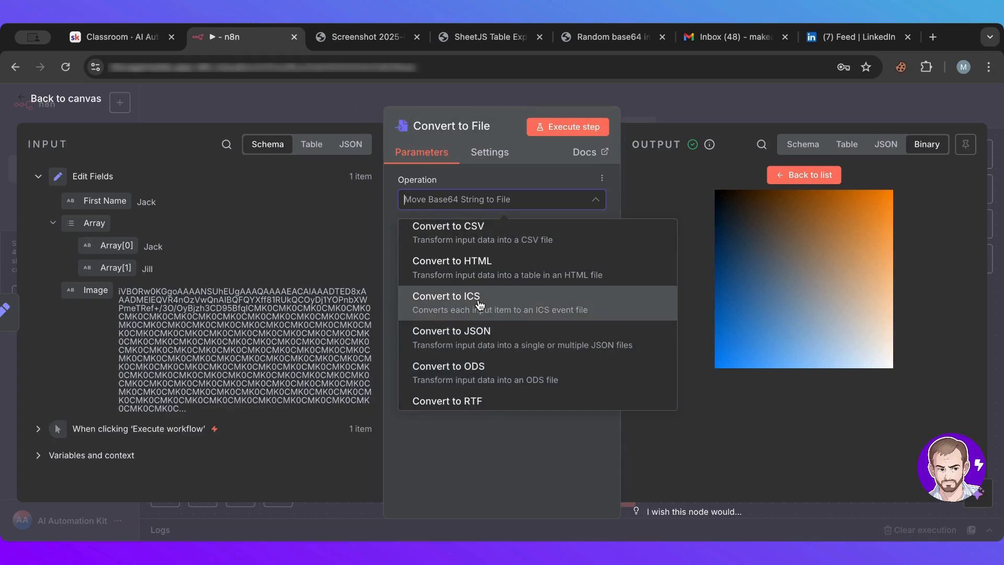
scroll(478, 305, up, 1)
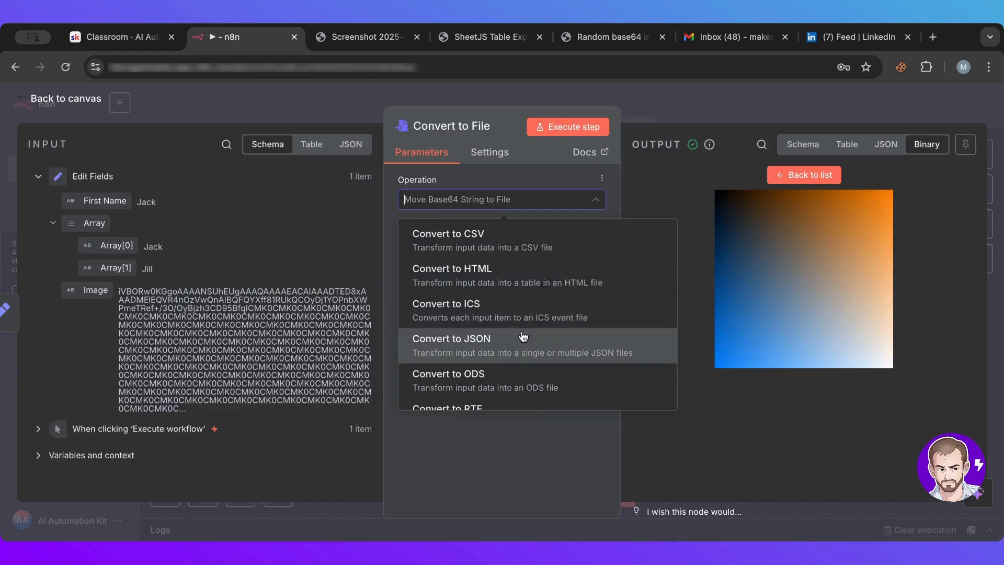
scroll(523, 336, down, 1)
scroll(523, 336, up, 1)
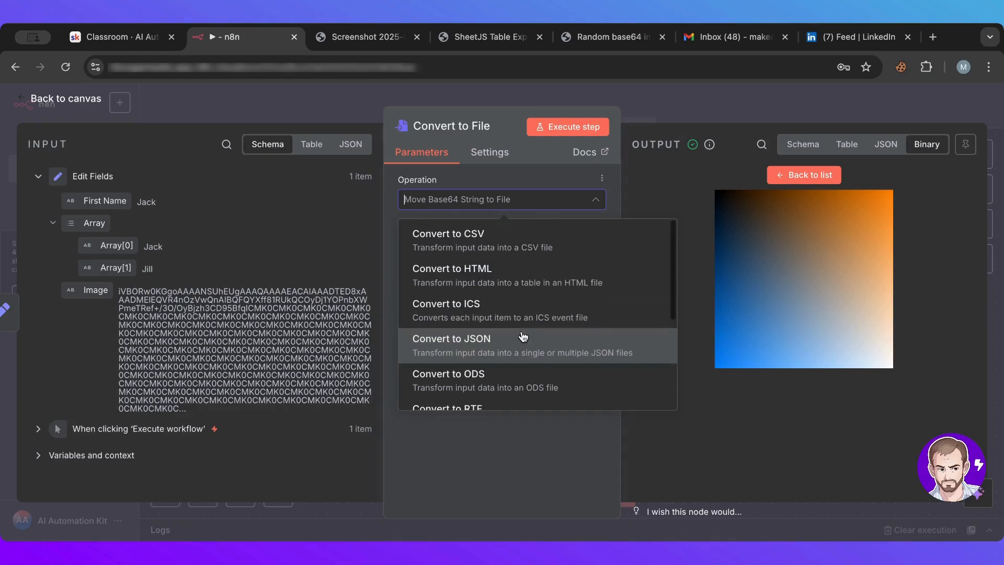
scroll(522, 336, down, 5)
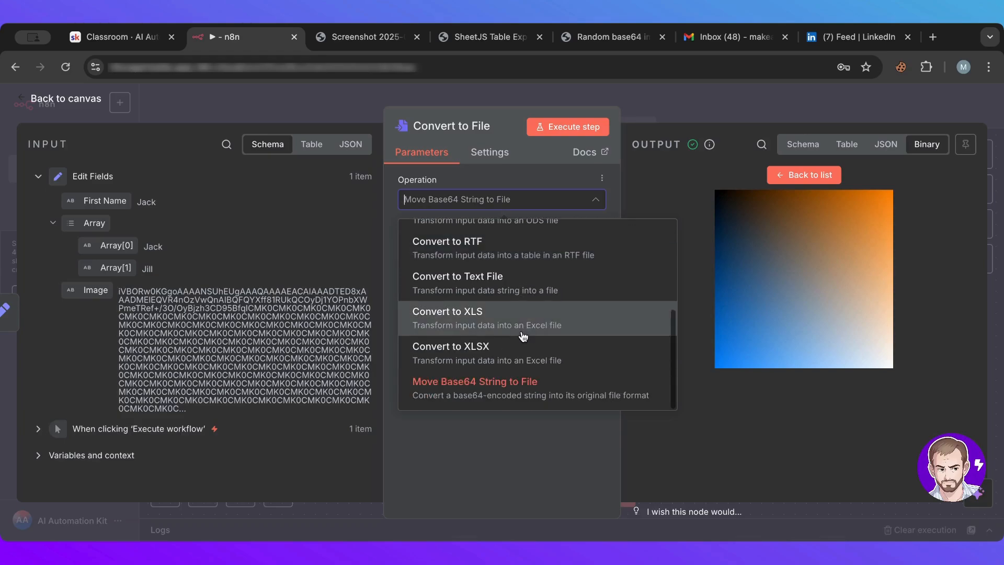
click(522, 400)
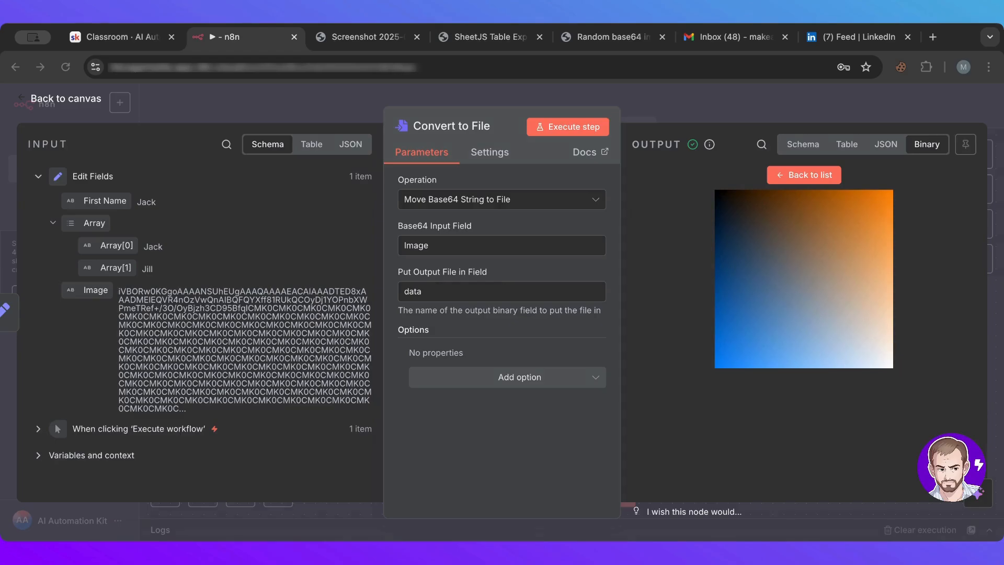
Examine the Image field's base64 string beside the generated image, and return to the workflow canvas
click(497, 199)
triple_click(191, 301)
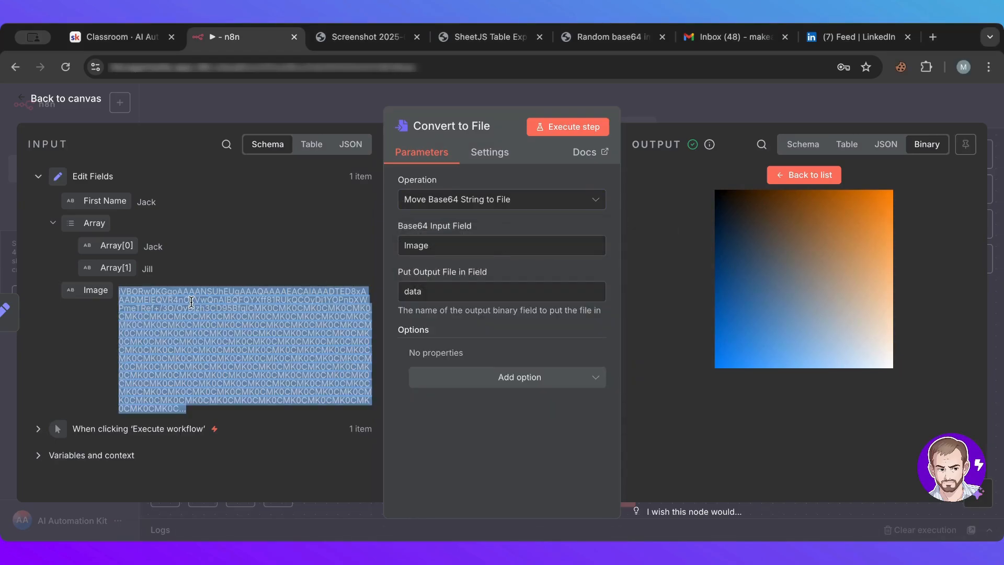
double_click(140, 304)
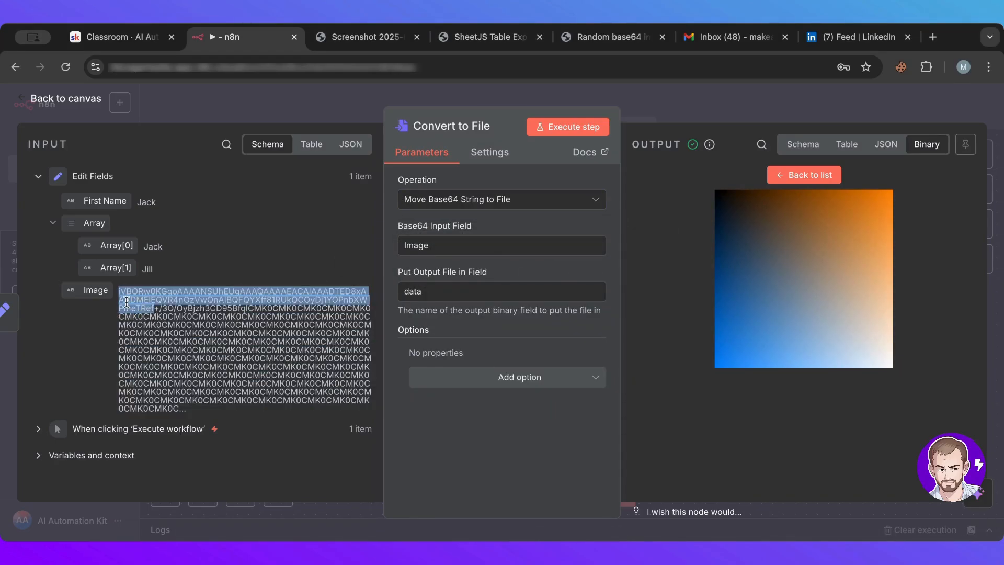
double_click(127, 302)
drag(120, 291, 292, 421)
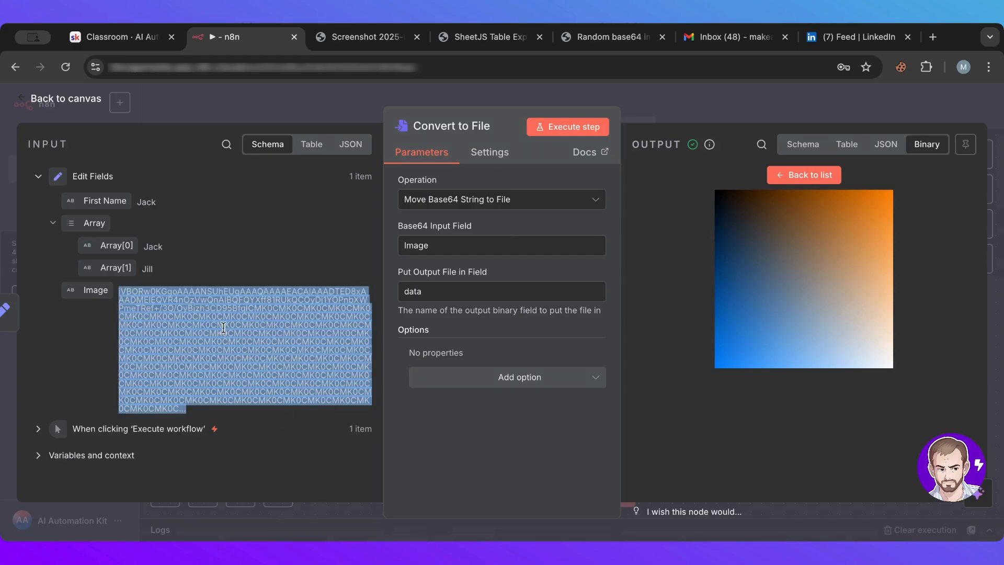
double_click(221, 344)
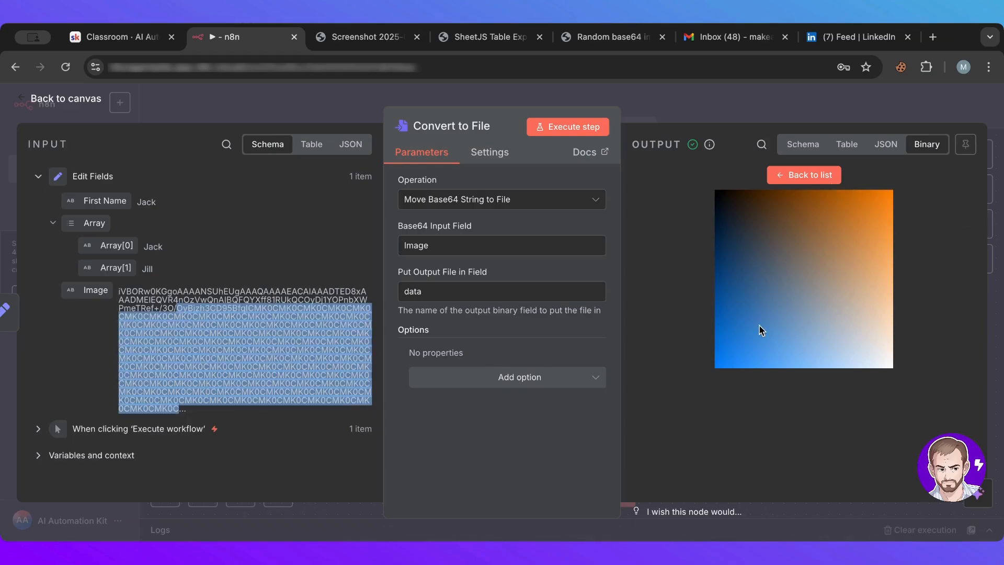
click(698, 108)
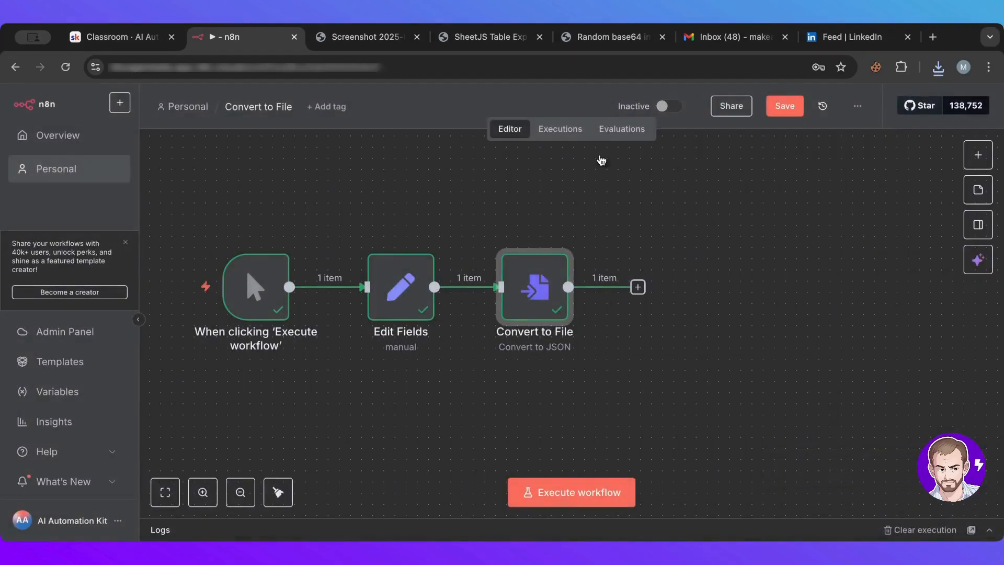
Add a field named Array of type Array to the Edit Fields node, with a bracketed list of two quoted first names as its value
double_click(396, 309)
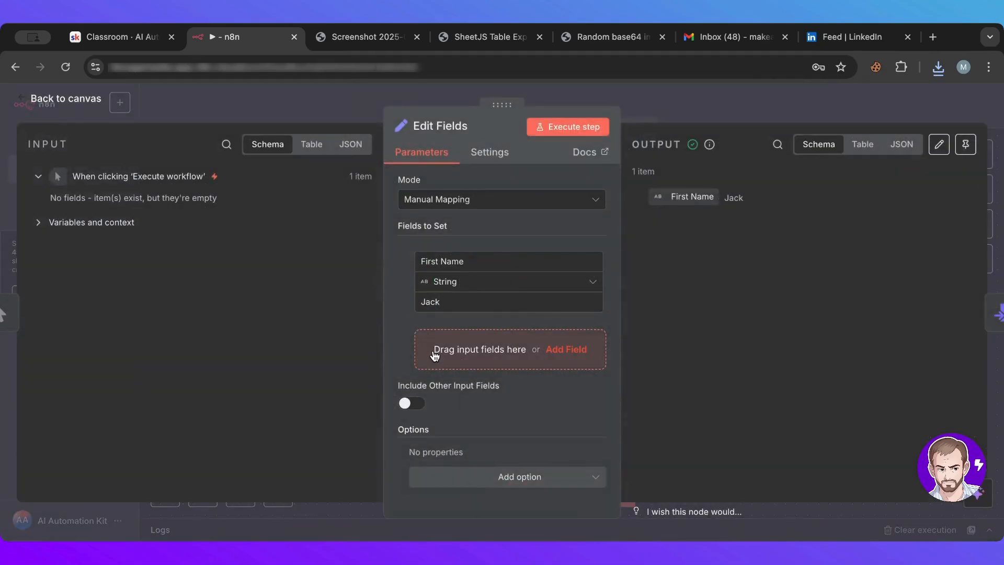
click(434, 355)
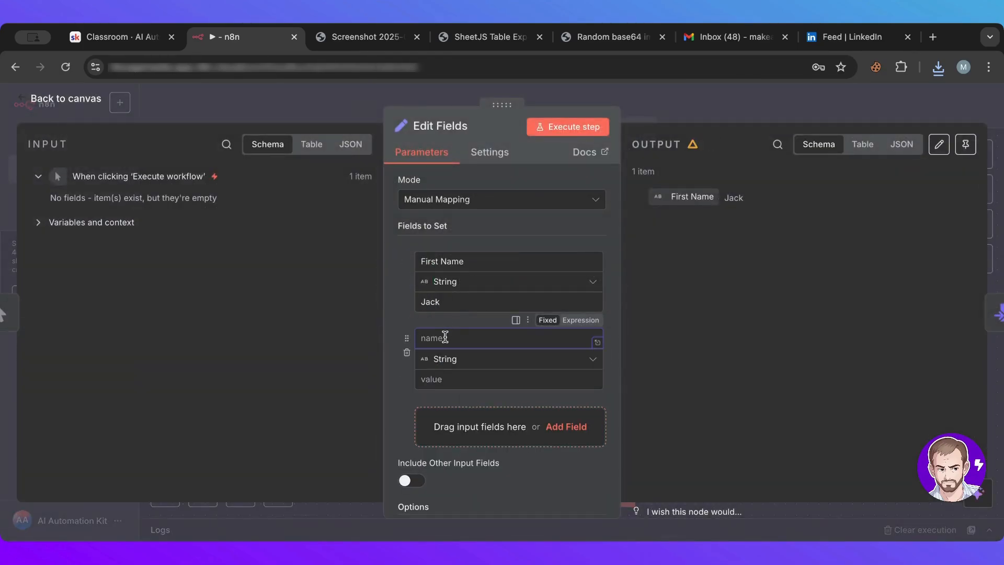
text(Array)
click(455, 359)
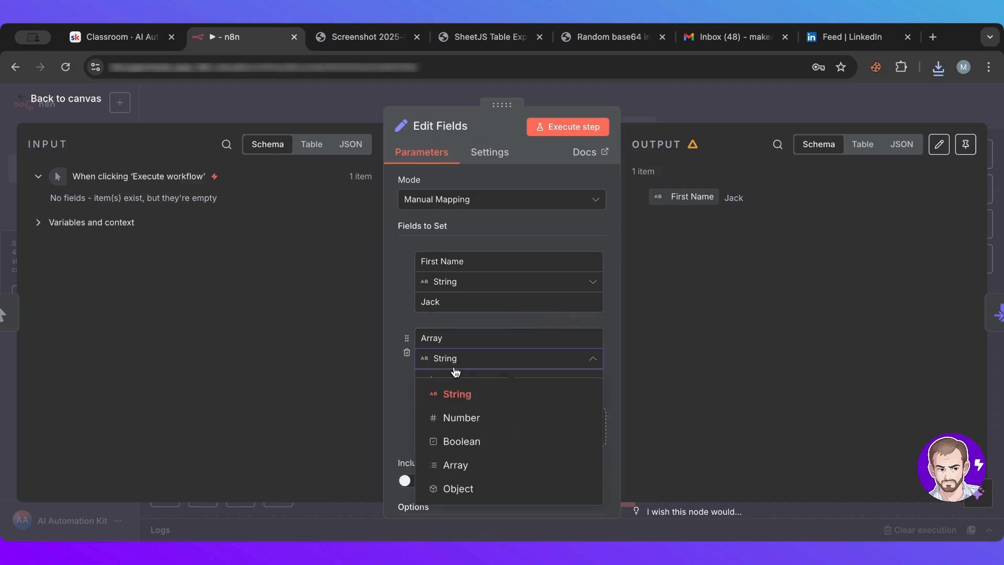
click(455, 464)
click(457, 378)
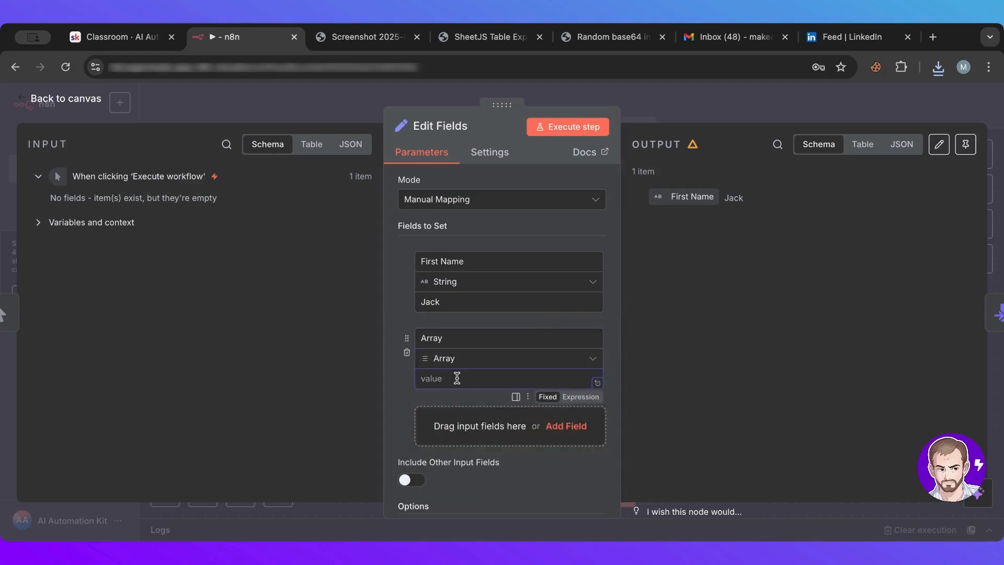
text(["Jack","Jill")
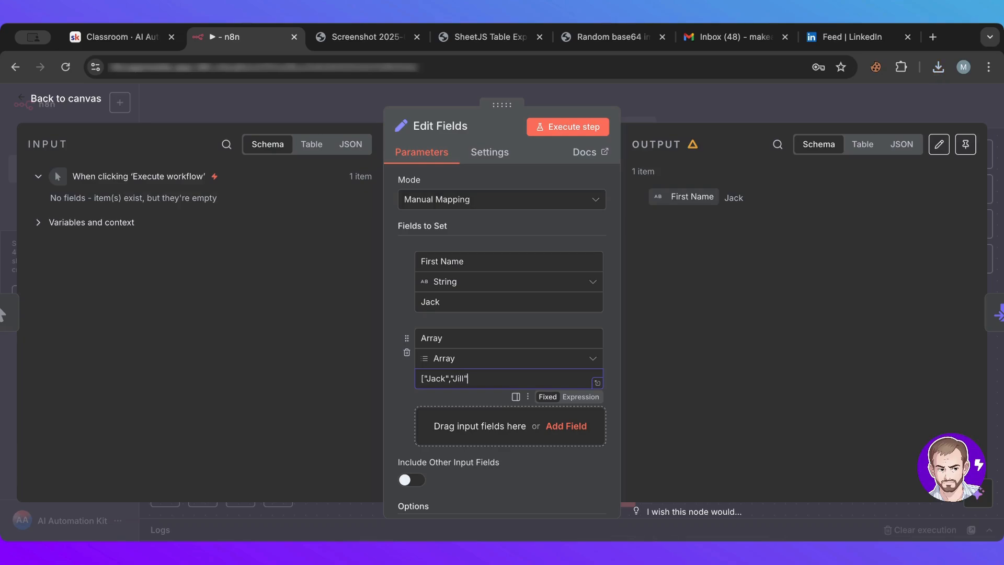